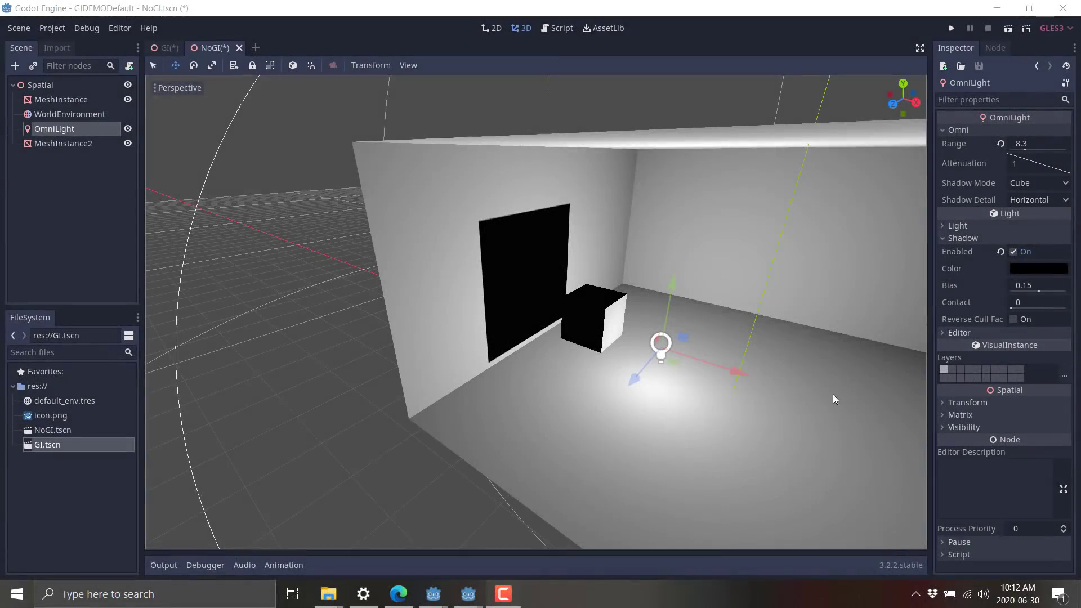
Zoom and orbit around the NoGI room to view the cube from new angles.
scroll(812, 388, up, 5)
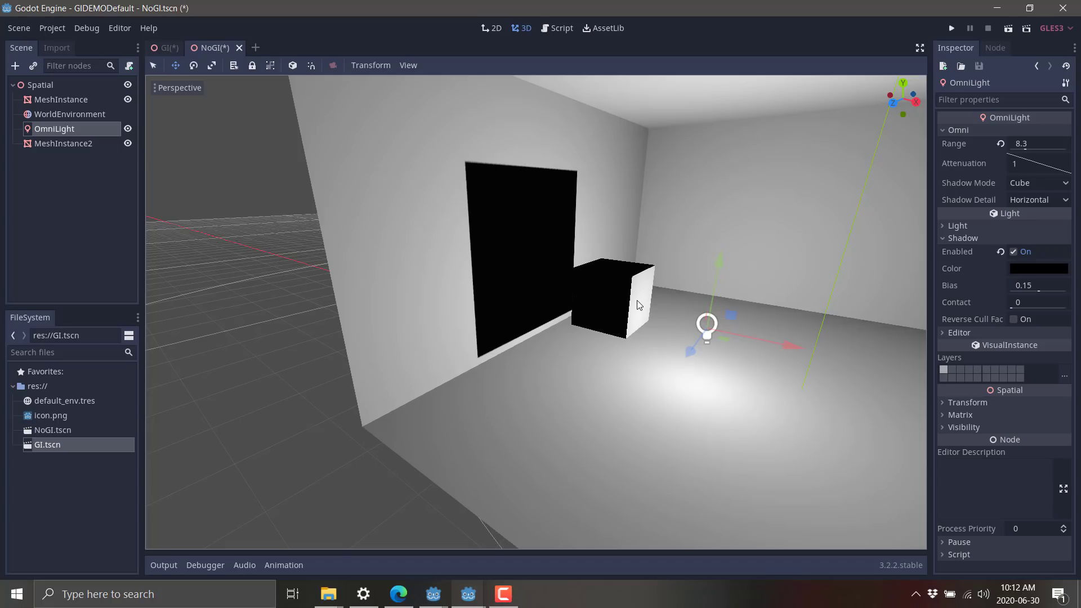
scroll(546, 345, up, 5)
scroll(546, 346, down, 4)
middle_drag(546, 346, 591, 300)
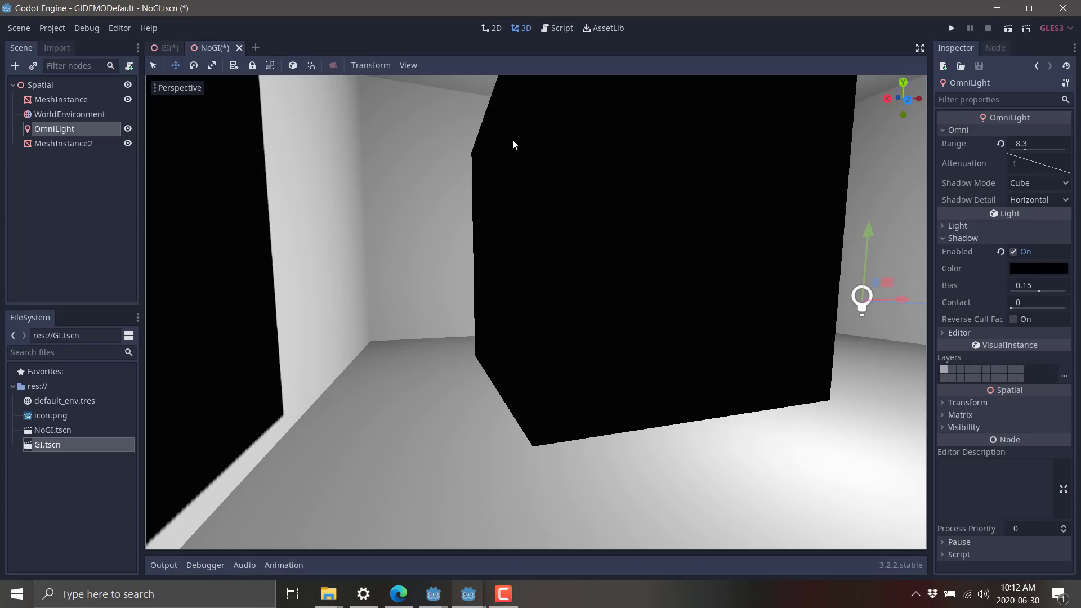
scroll(625, 270, down, 5)
middle_drag(650, 316, 566, 313)
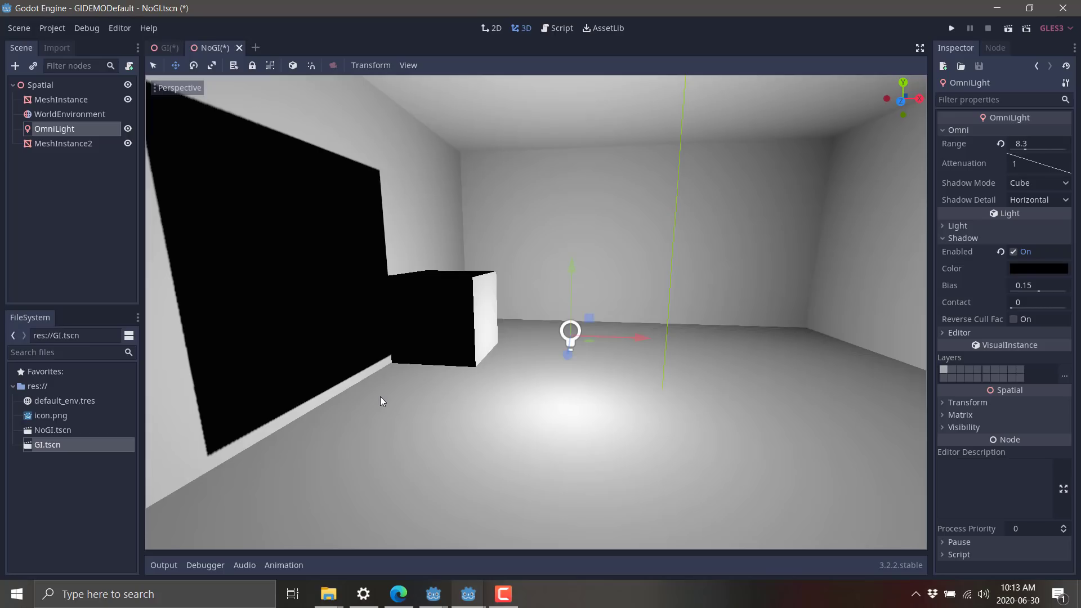
click(168, 48)
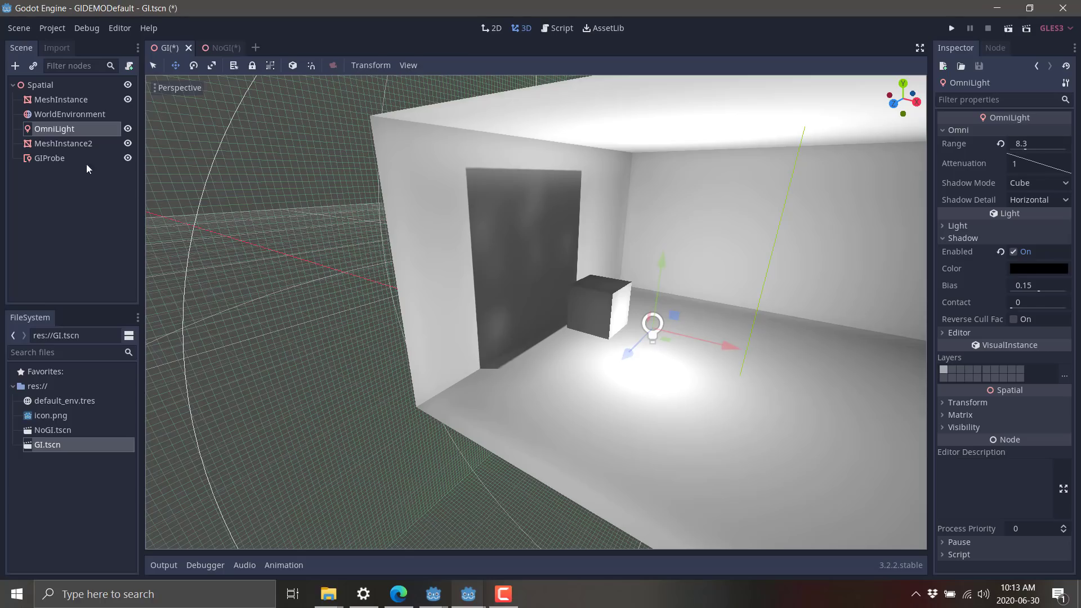
click(38, 160)
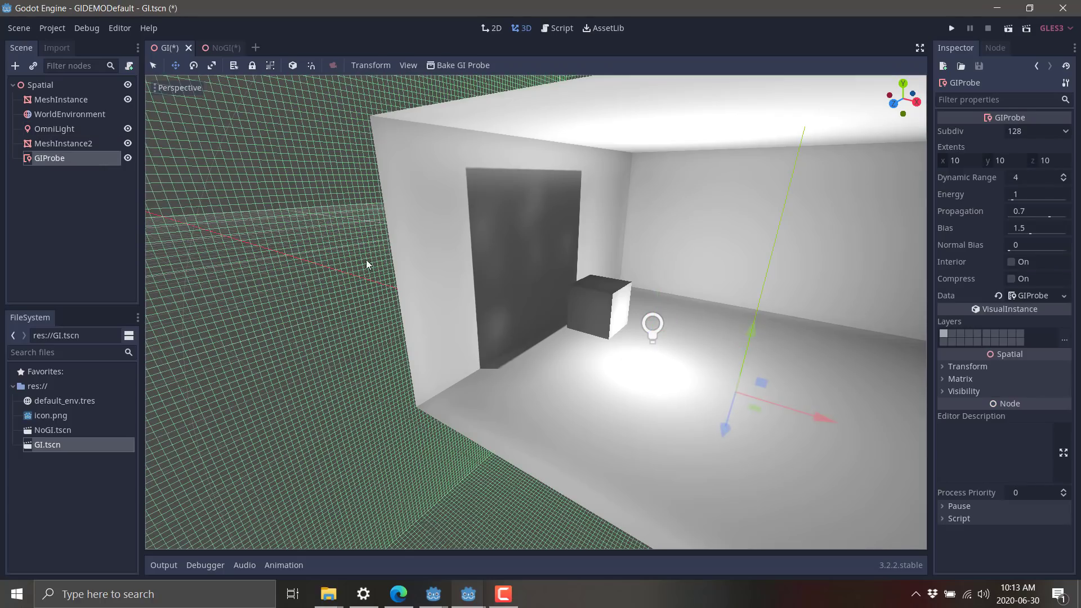
scroll(570, 258, down, 6)
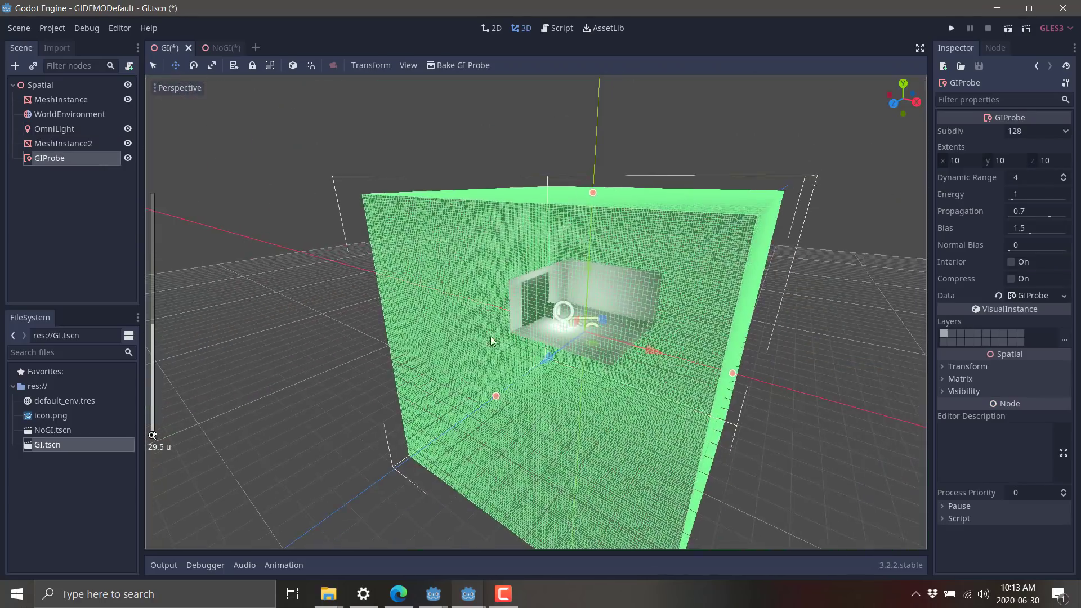
scroll(625, 314, up, 10)
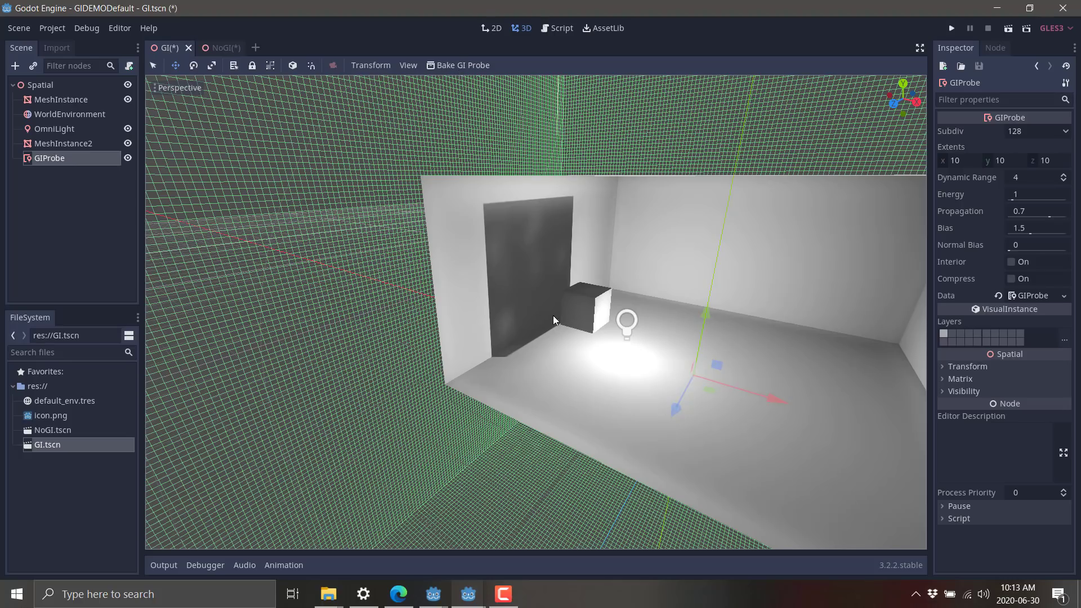
click(56, 100)
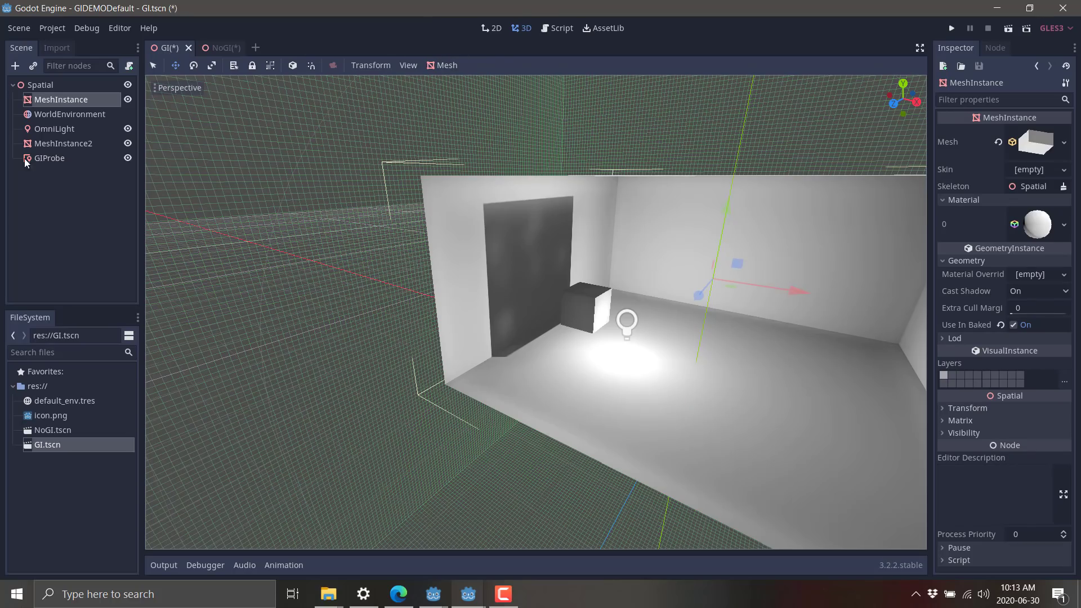
click(39, 158)
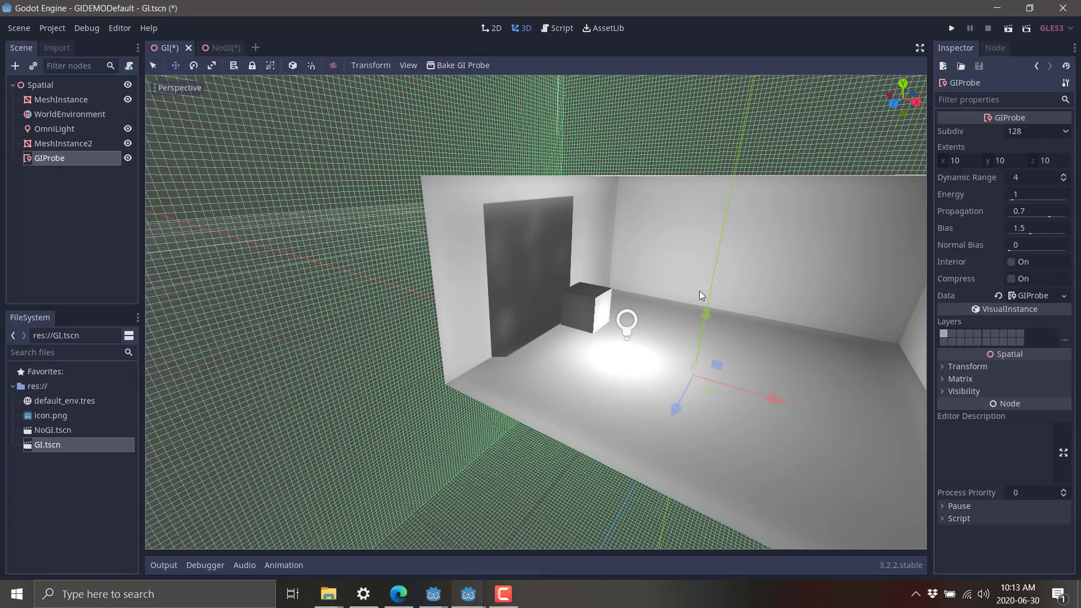
scroll(710, 346, up, 5)
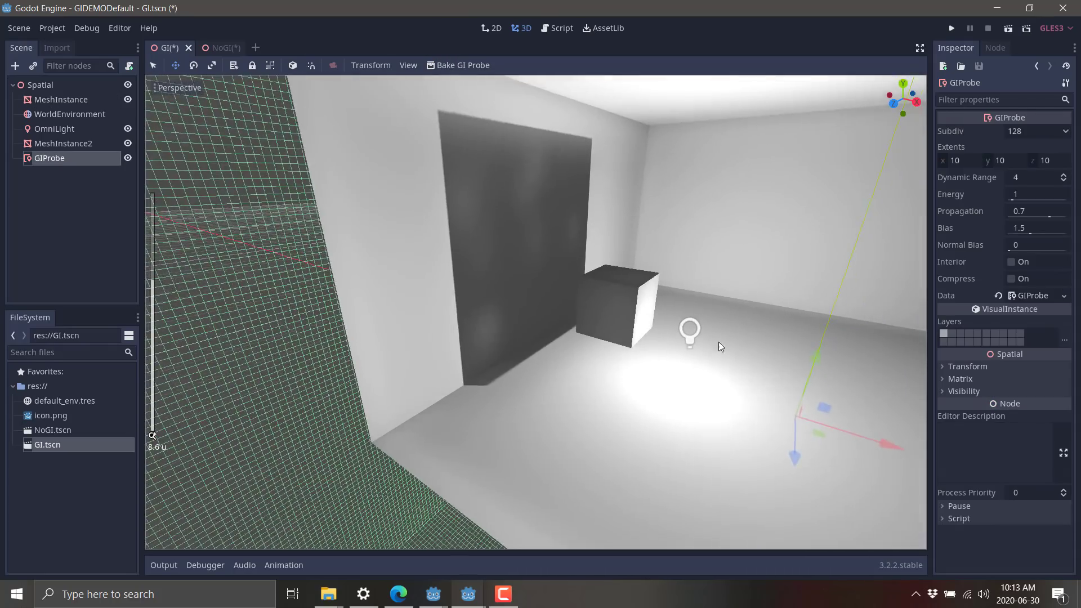
Nudge the omni light slightly along the X axis, then close in on the cube.
click(47, 130)
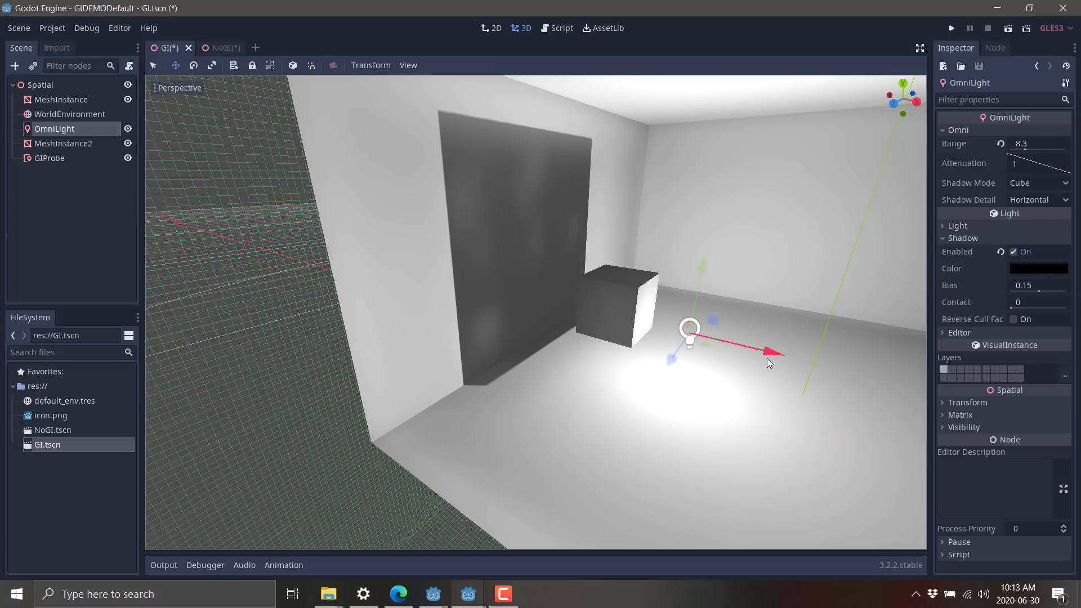
mouse_move(777, 365)
mouse_down()
mouse_move(837, 362)
mouse_move(741, 337)
mouse_move(769, 351)
mouse_up()
middle_drag(598, 377, 418, 360)
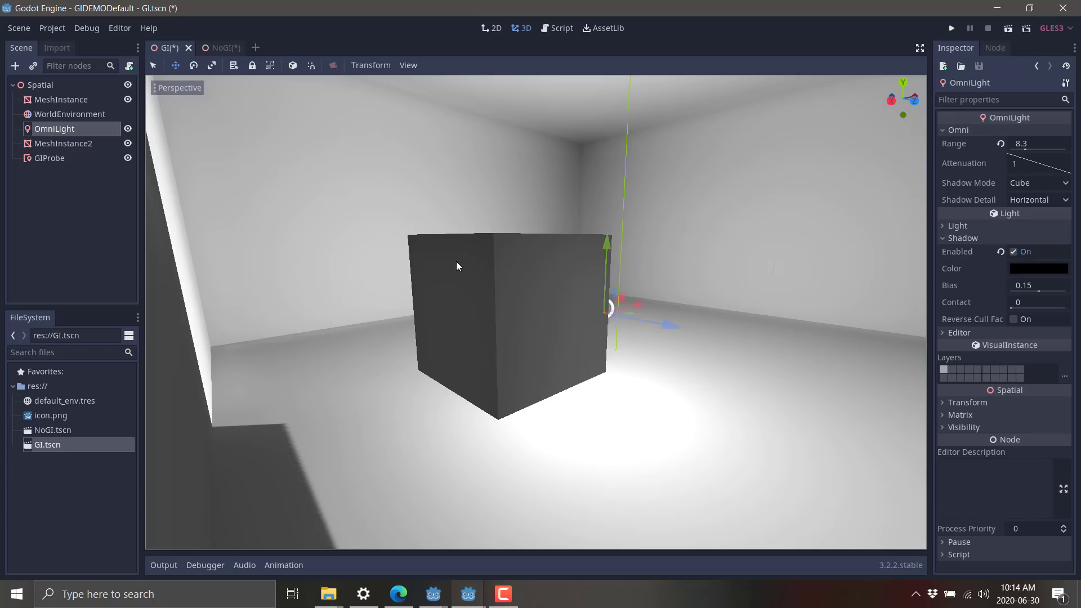
Orbit low over the floor, the cube top and the back wall to inspect bounced lighting.
middle_drag(418, 361, 545, 265)
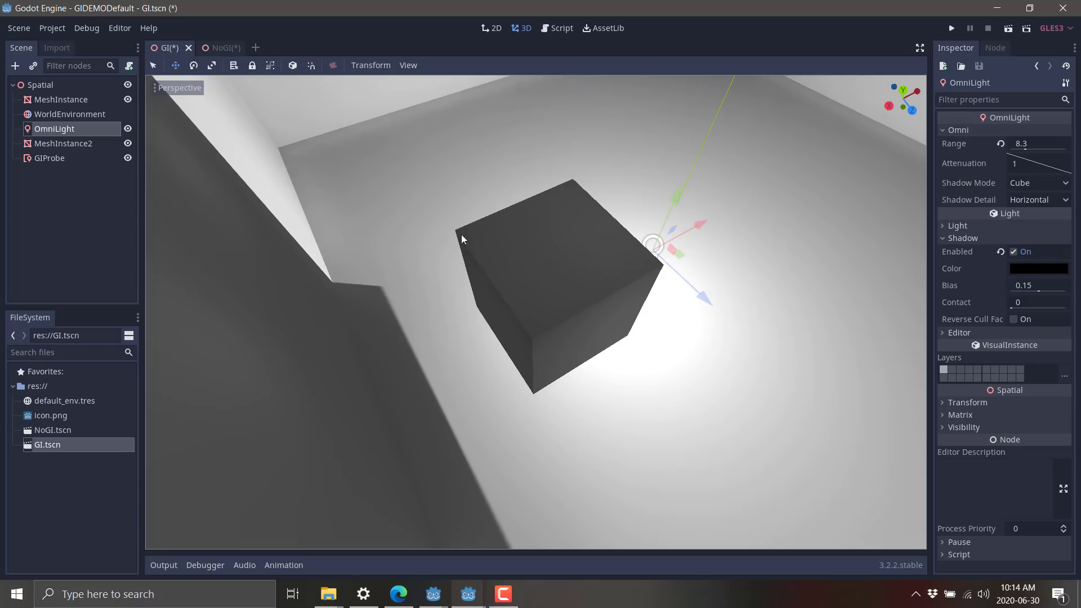
middle_drag(460, 238, 499, 377)
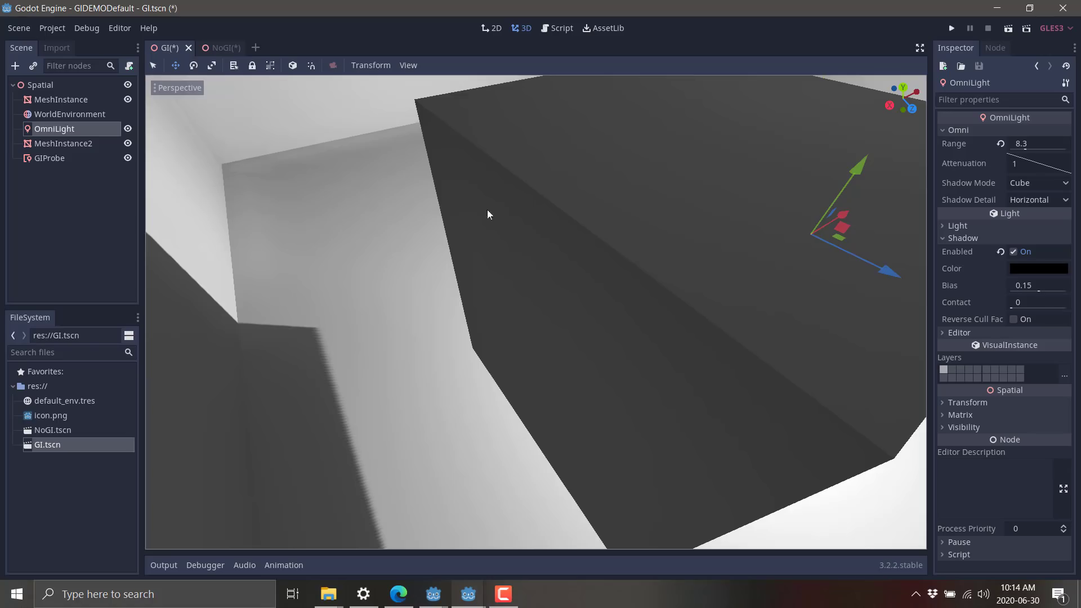
middle_drag(524, 263, 516, 145)
middle_drag(500, 290, 502, 374)
middle_drag(518, 261, 343, 168)
Switch to the NoGI scene and orbit across the room to view the cube face-on.
click(218, 47)
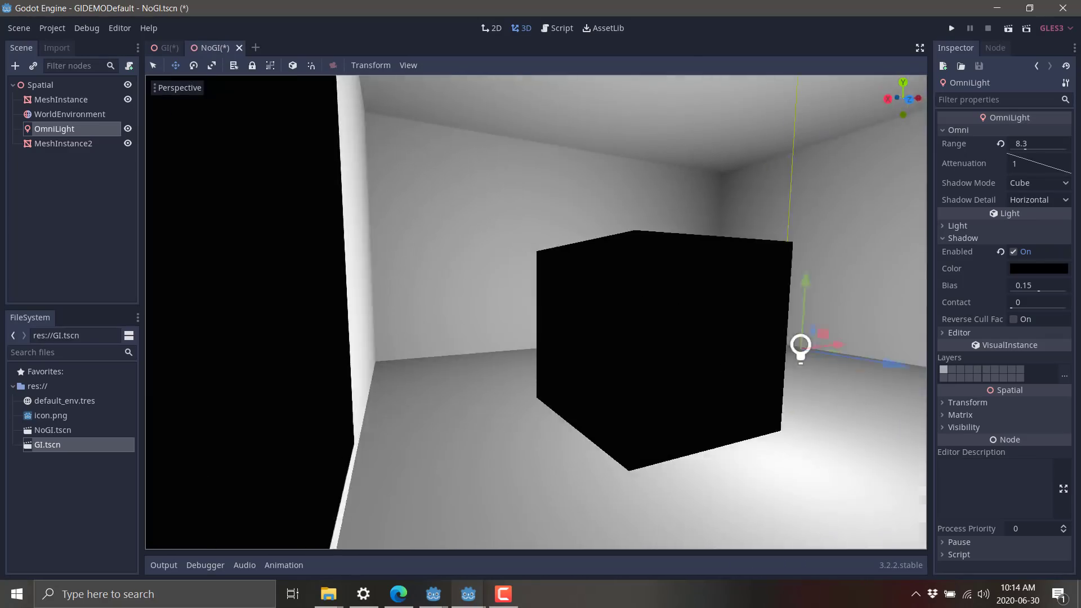
middle_drag(585, 315, 554, 314)
middle_drag(691, 342, 697, 343)
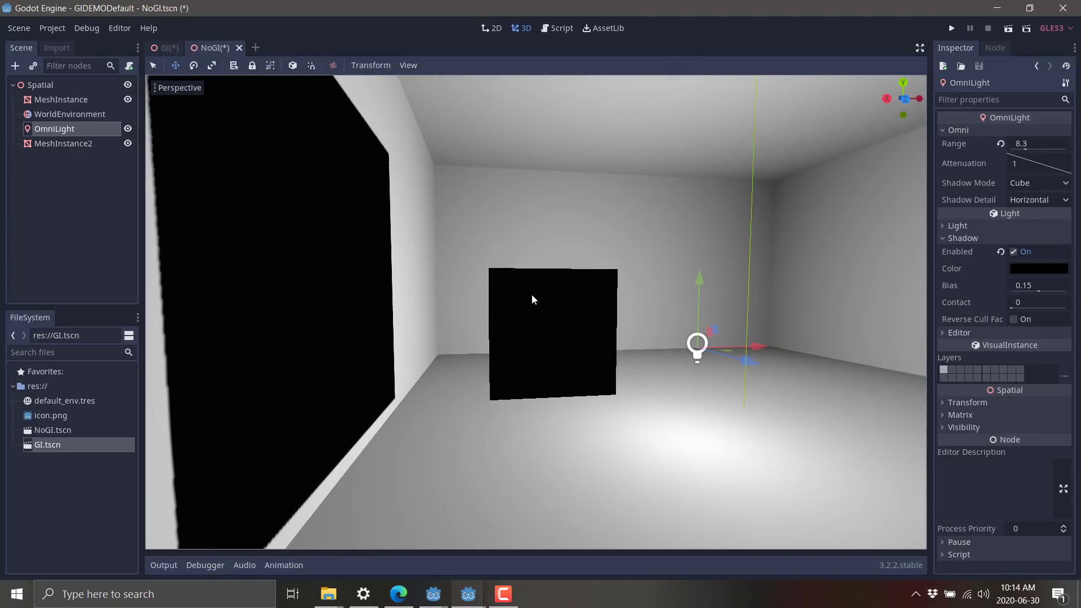
middle_drag(460, 252, 485, 322)
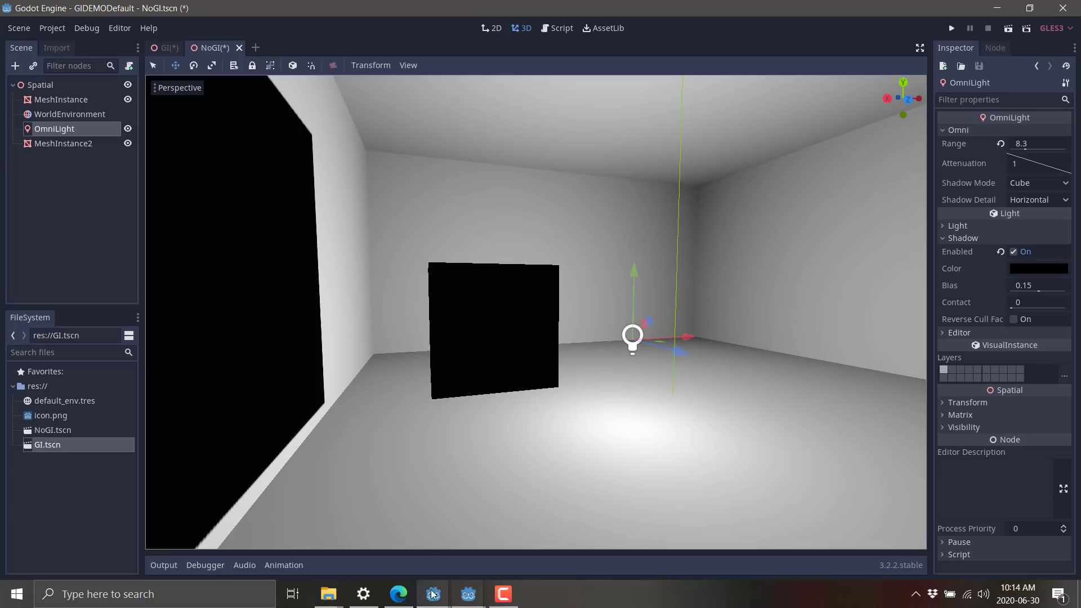
Glance at the Godot 4 town window, then return to the Godot 3.2 NoGI room and orbit it.
mouse_move(433, 593)
click(532, 546)
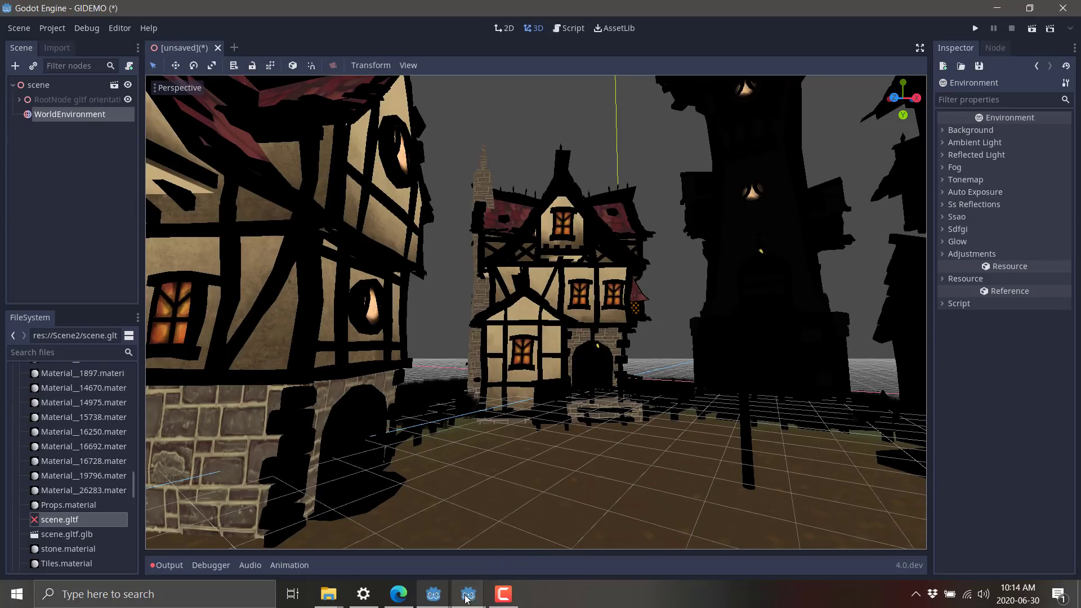
mouse_move(467, 595)
click(493, 542)
scroll(470, 402, down, 5)
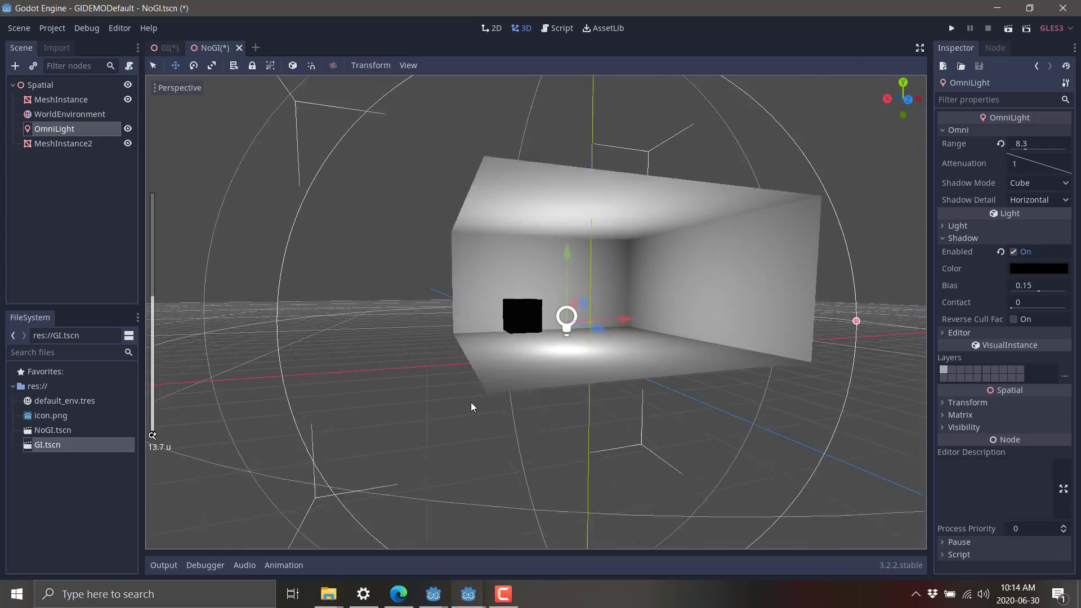
scroll(471, 402, down, 3)
scroll(471, 402, up, 2)
middle_drag(471, 402, 434, 156)
Switch to the GI scene, select its GIProbe, and look toward the cube.
click(166, 47)
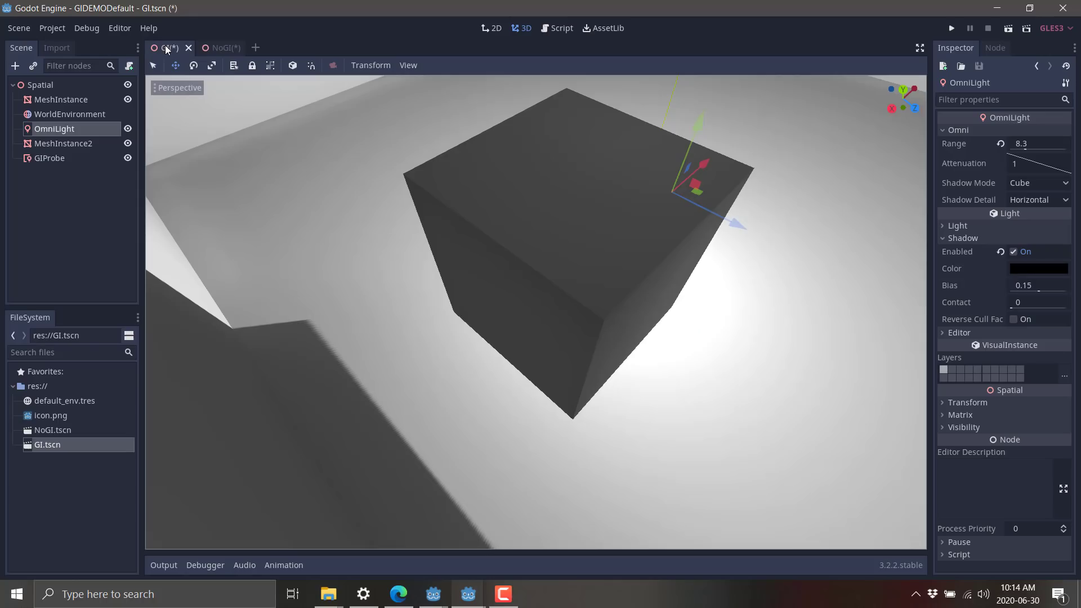
click(58, 159)
right_drag(796, 343, 800, 341)
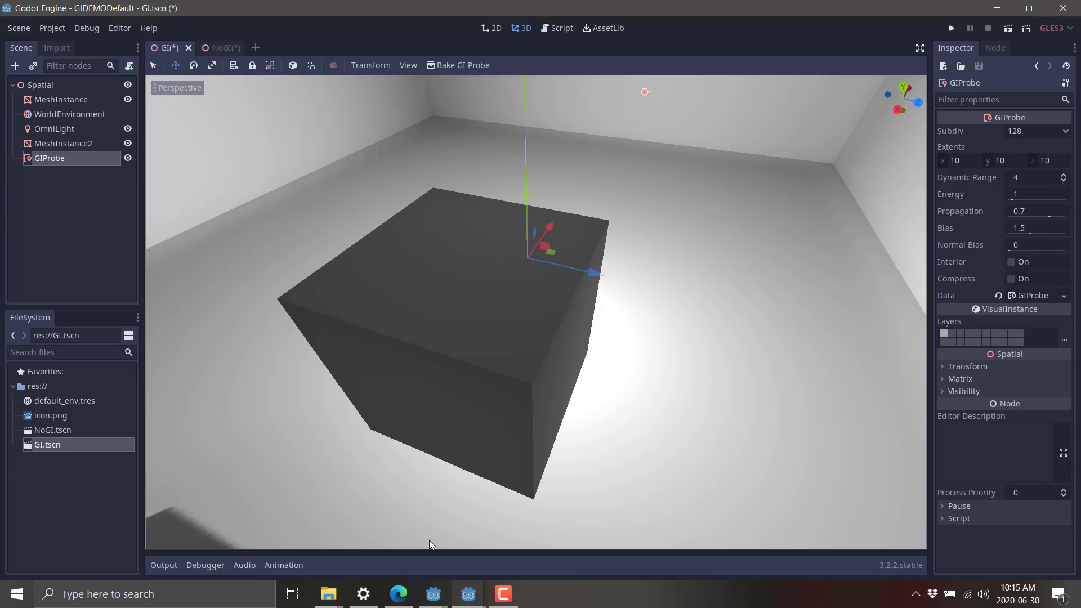
click(433, 594)
Switch to the Godot 4 town project and move the view toward the houses.
click(505, 545)
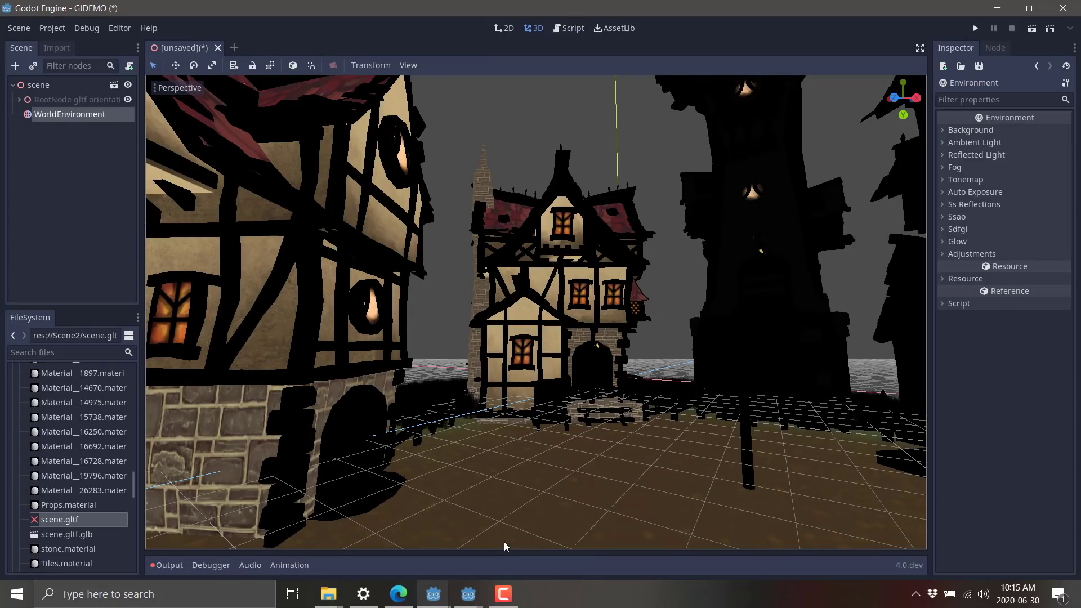
mouse_move(603, 428)
right_down()
mouse_move(589, 426)
mouse_move(614, 425)
right_up()
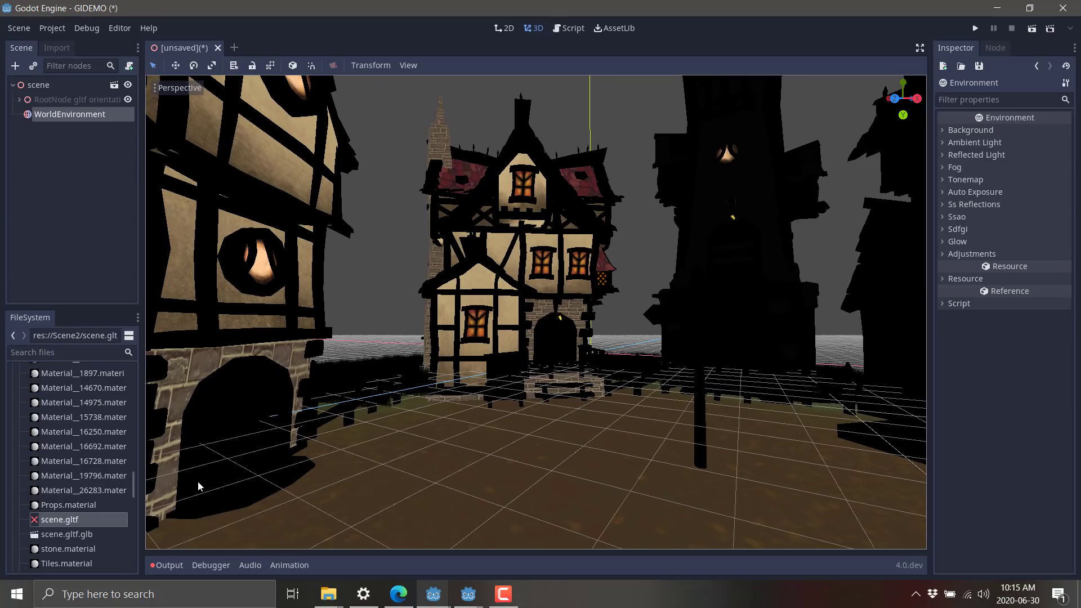
scroll(99, 450, up, 5)
scroll(99, 449, up, 10)
scroll(99, 448, up, 6)
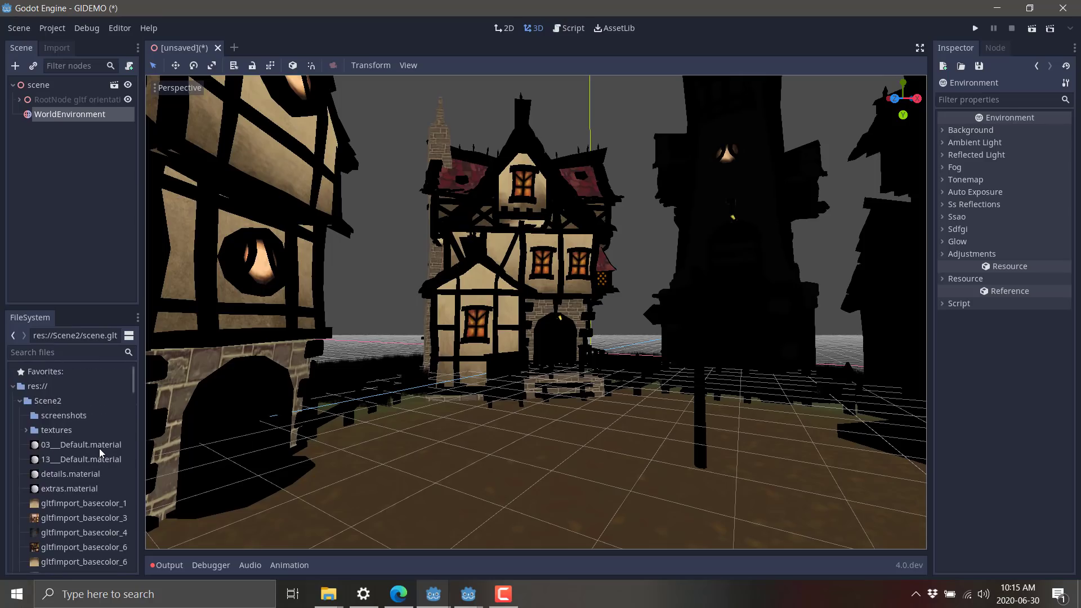
Expand the imported village node tree and select the first village mesh.
click(20, 99)
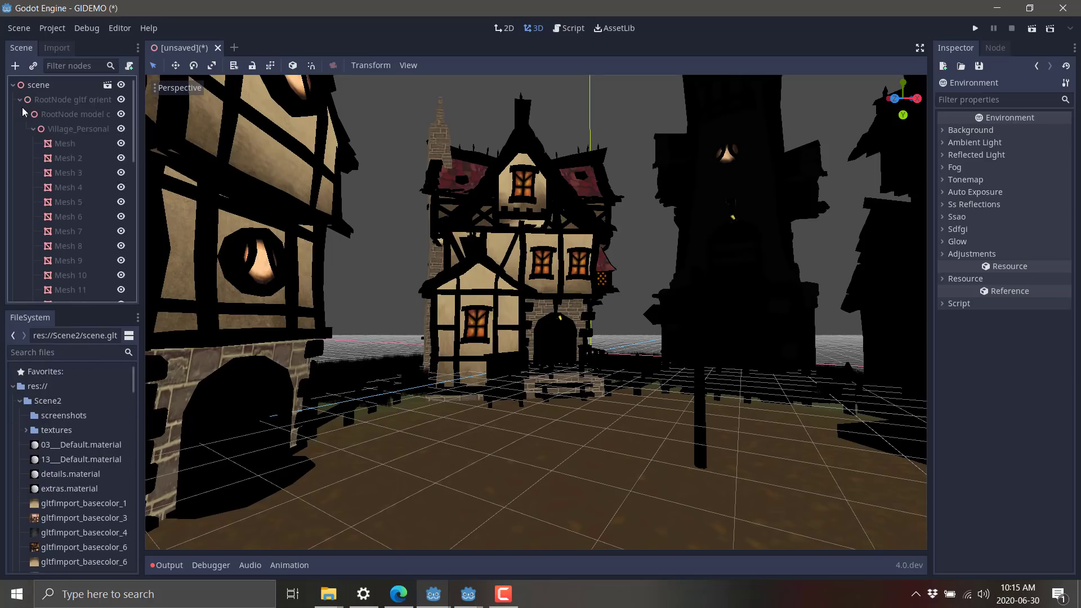
click(63, 145)
scroll(84, 247, down, 6)
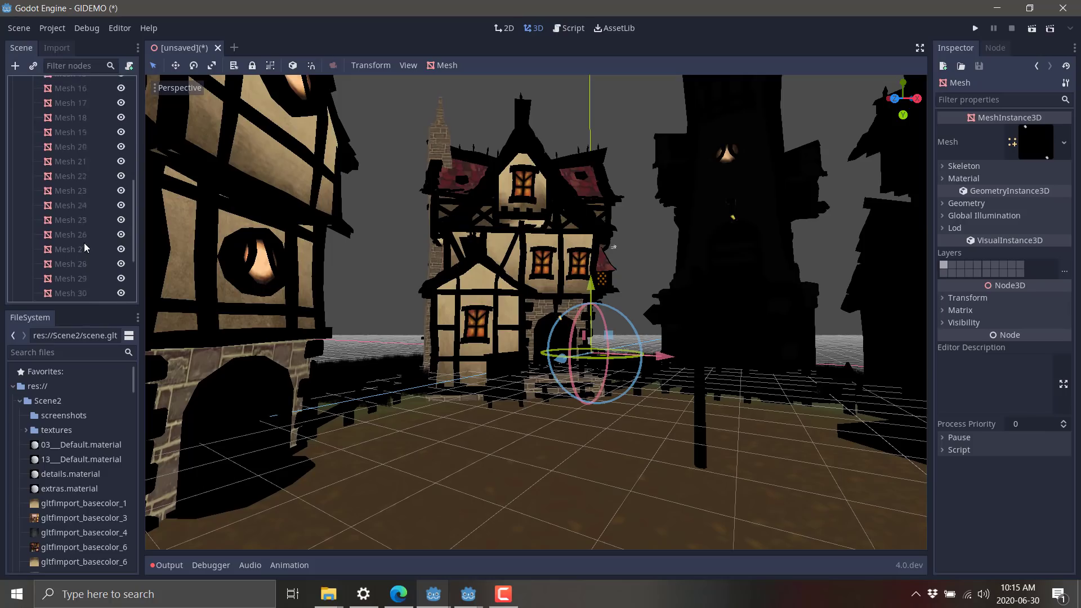
Extend the selection through Mesh 35, set Global Illumination mode to Baked, then select WorldEnvironment.
shift+click(71, 283)
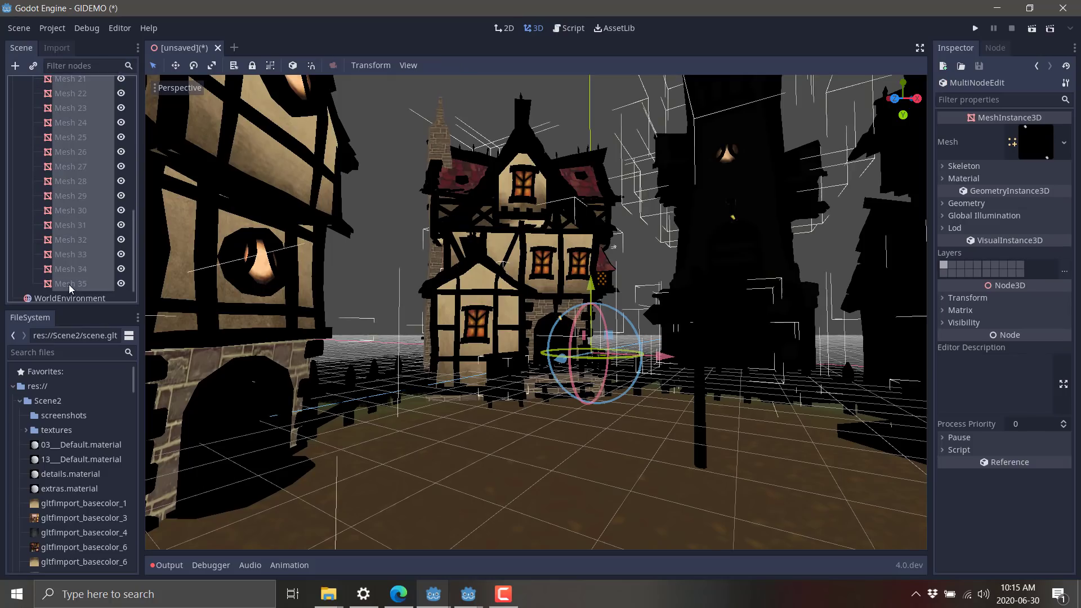
click(945, 217)
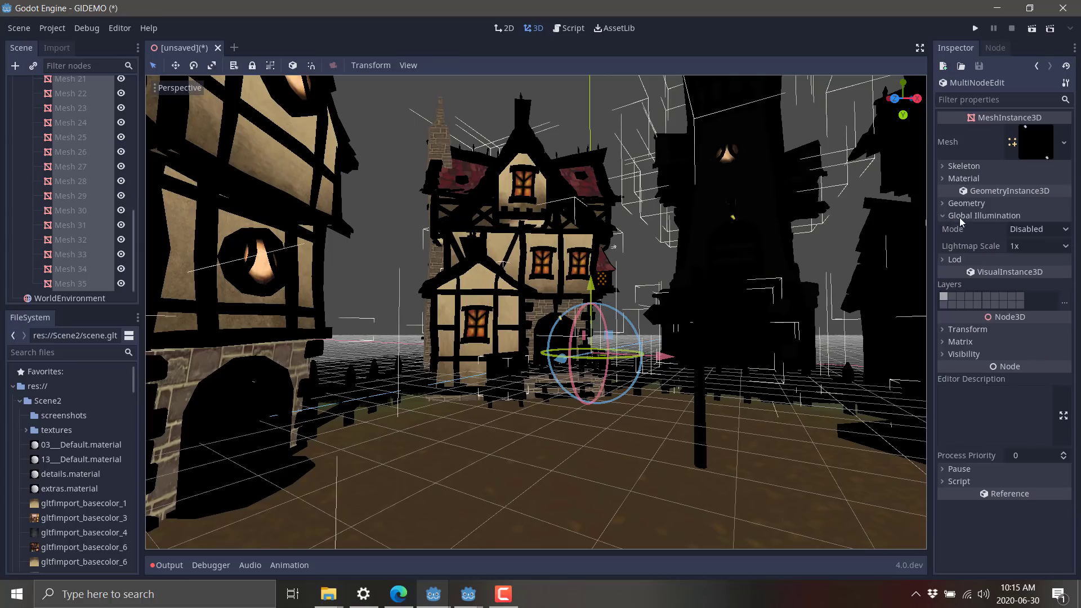
click(1065, 231)
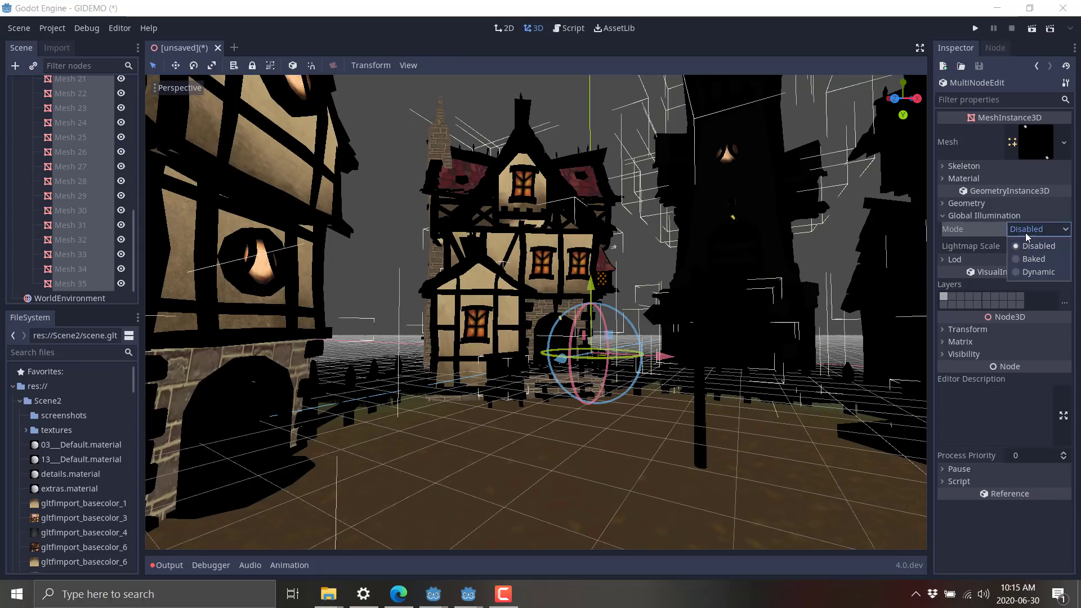
click(1030, 258)
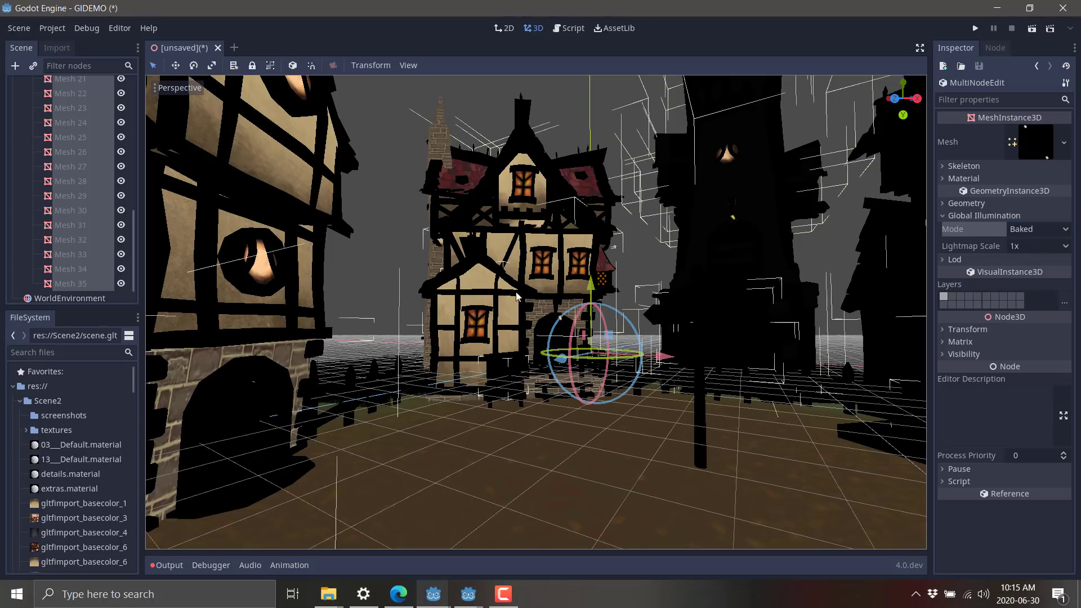
click(72, 299)
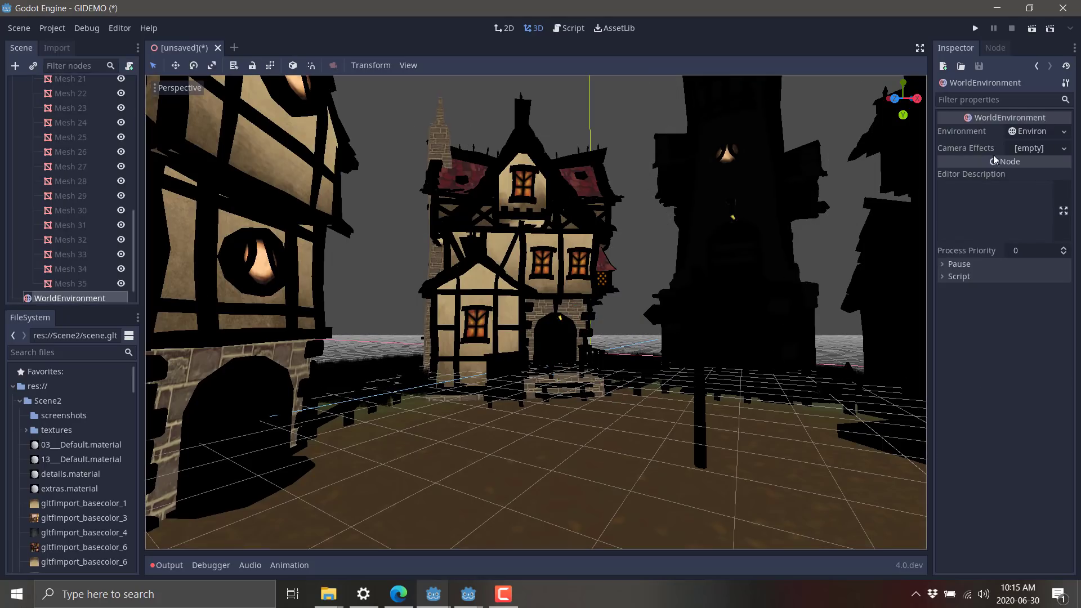
Edit the Environment resource, enable SDFGI (toggling it once to compare) and turn on Read Sky Light.
click(1064, 133)
click(1008, 191)
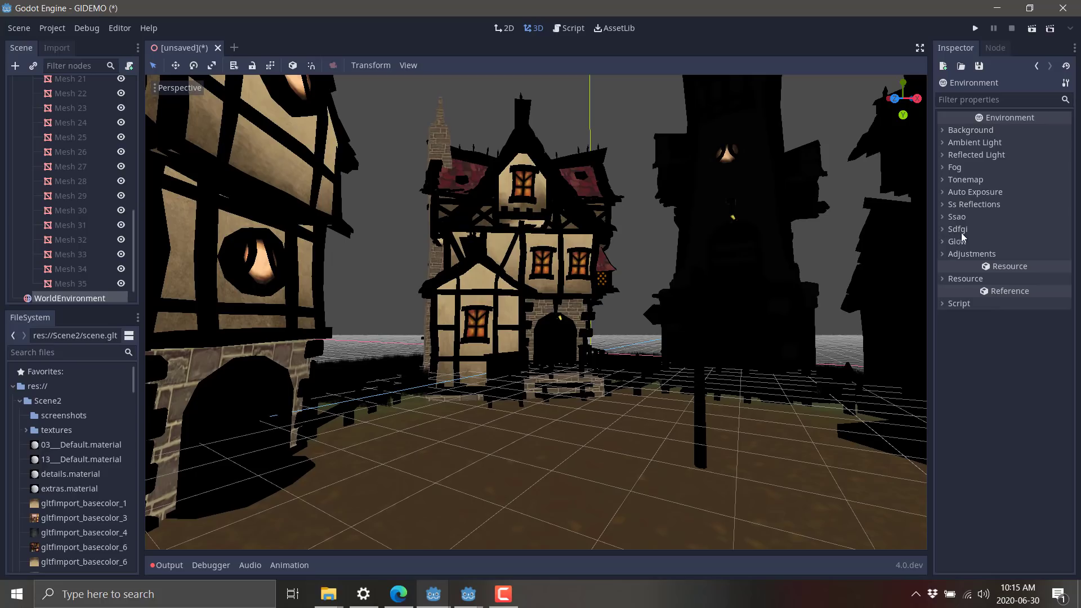
click(943, 231)
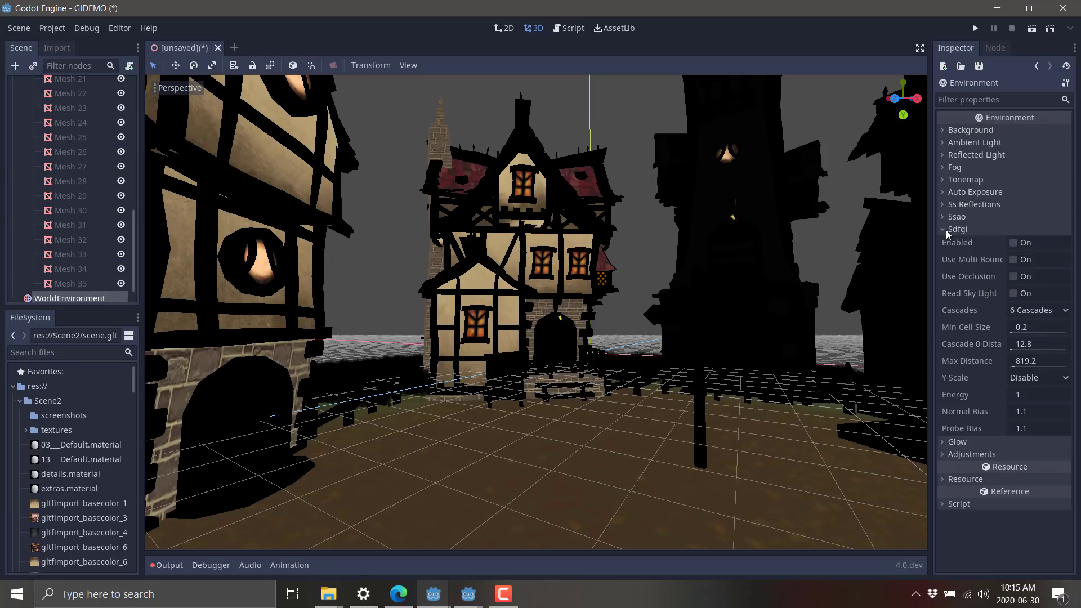
click(1013, 244)
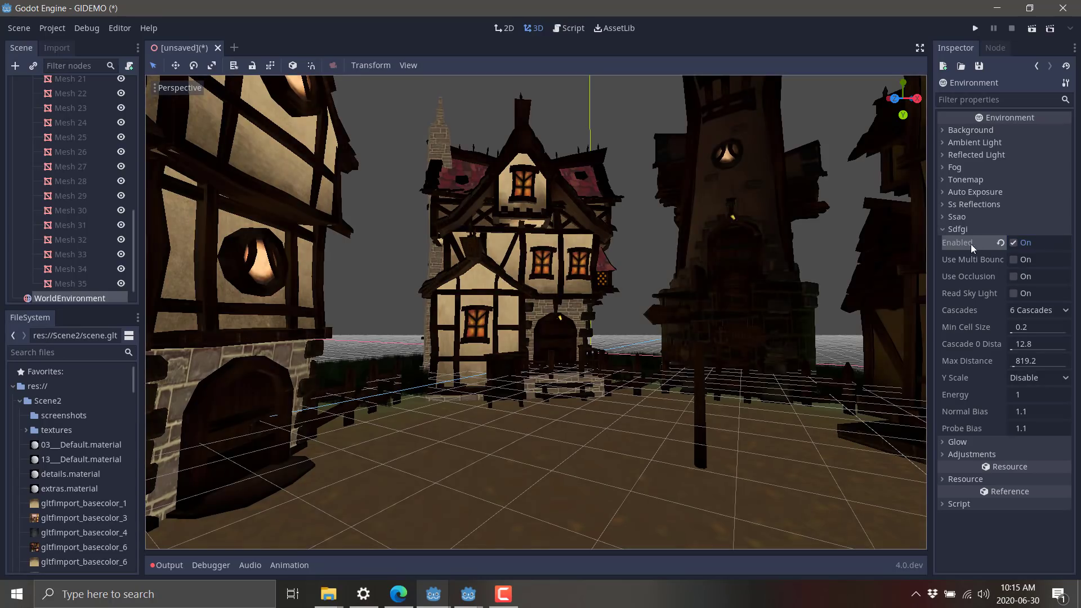
click(1013, 244)
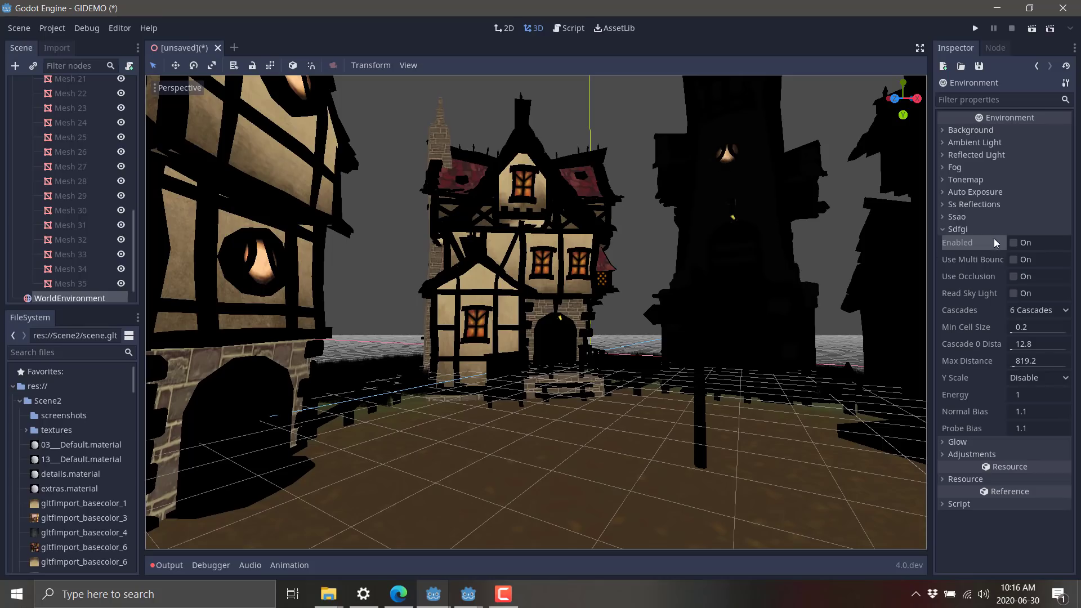
click(1013, 243)
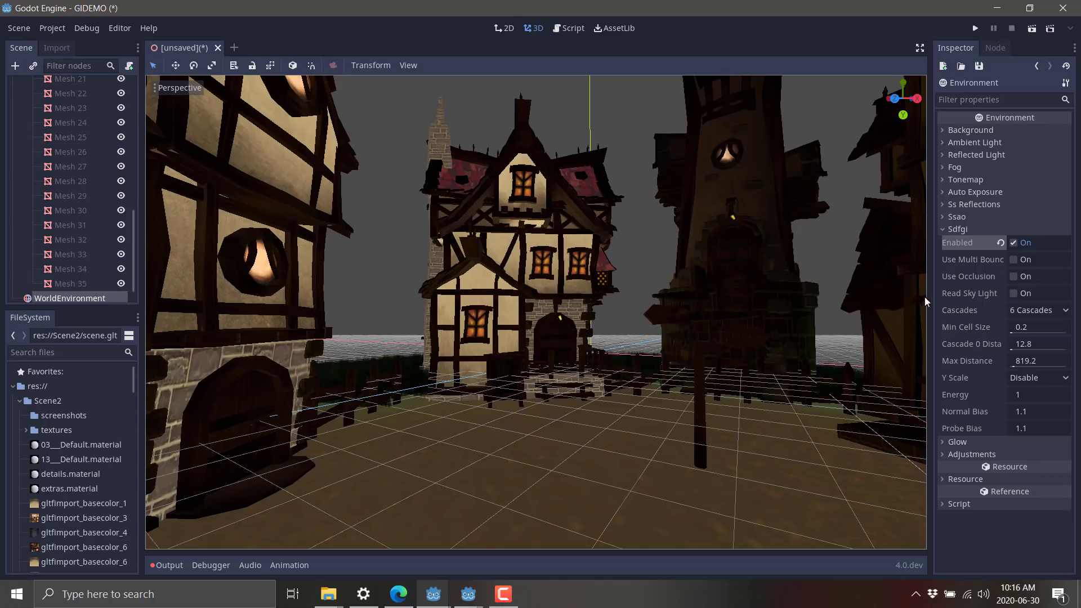
click(1013, 293)
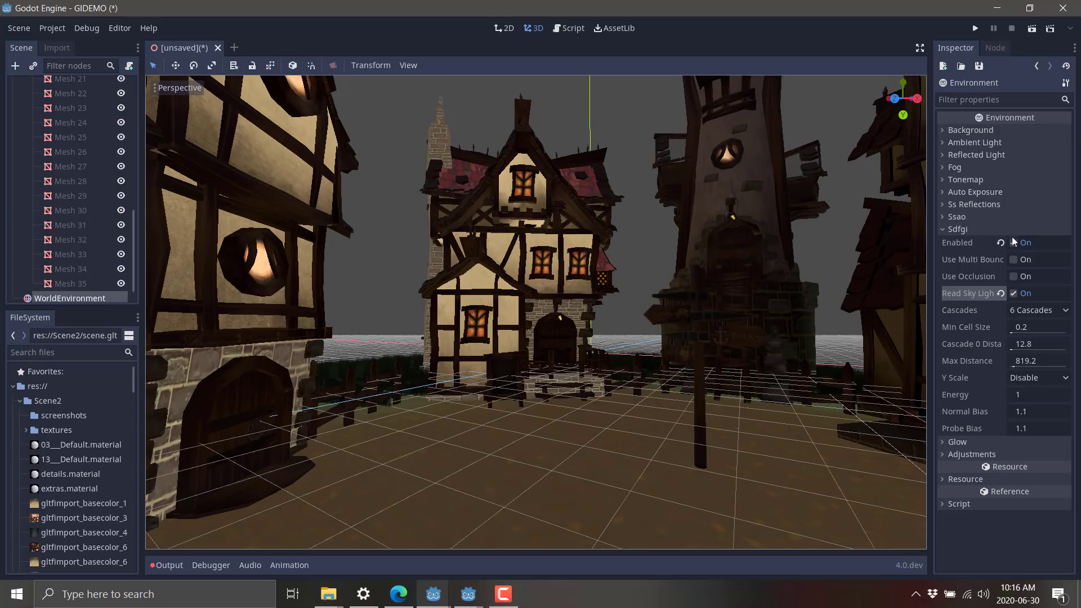
Set the environment's Background Mode to Sky.
click(944, 143)
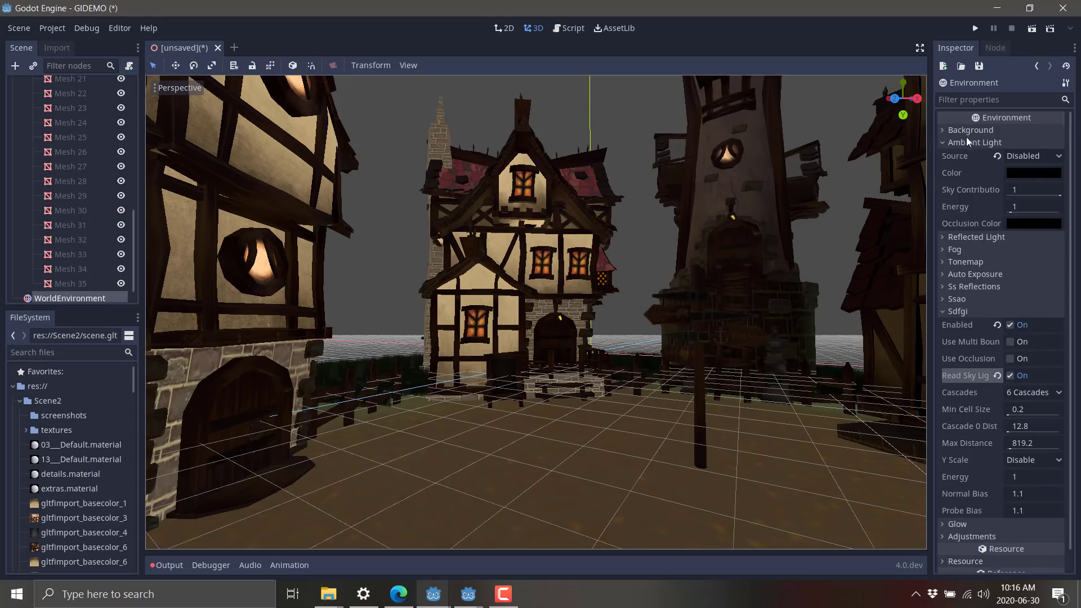
click(944, 129)
click(1032, 143)
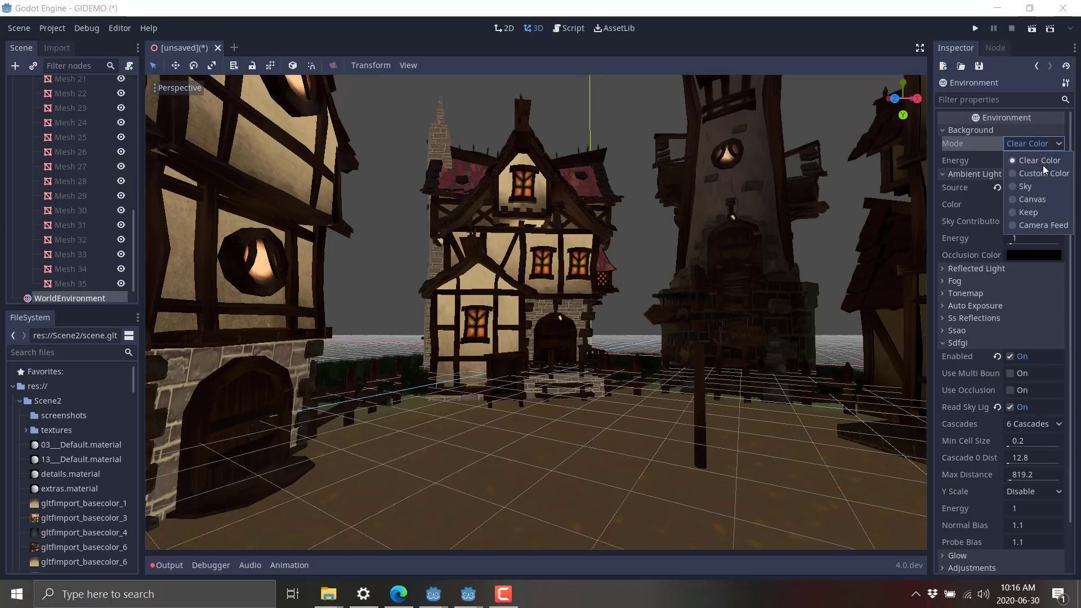
click(1012, 186)
click(1052, 145)
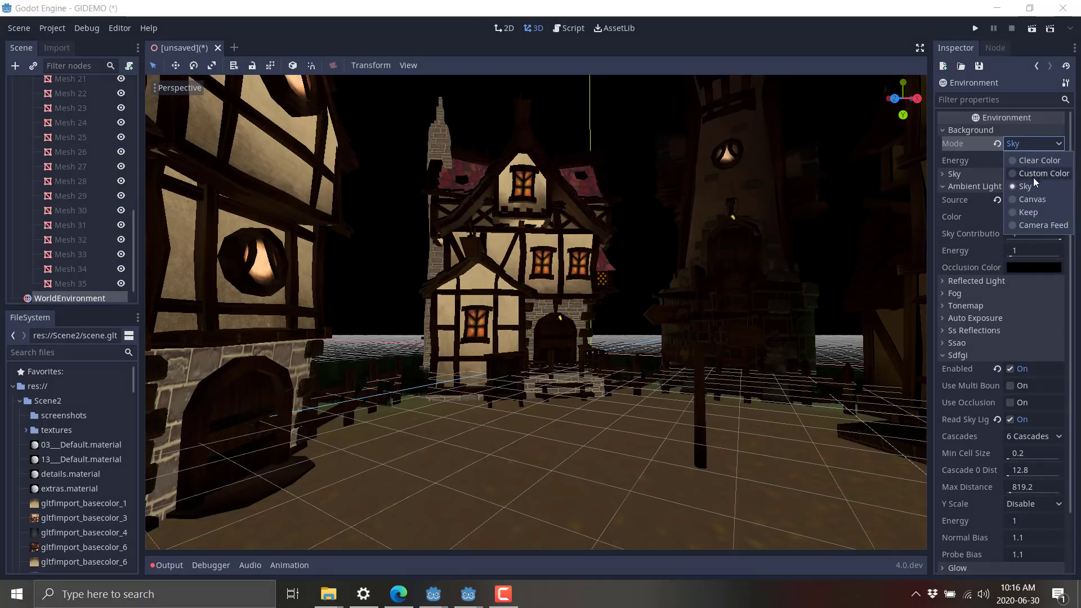
click(966, 148)
click(1039, 145)
click(982, 162)
Create a new Sky resource and give it a new ProceduralSkyMaterial.
click(944, 174)
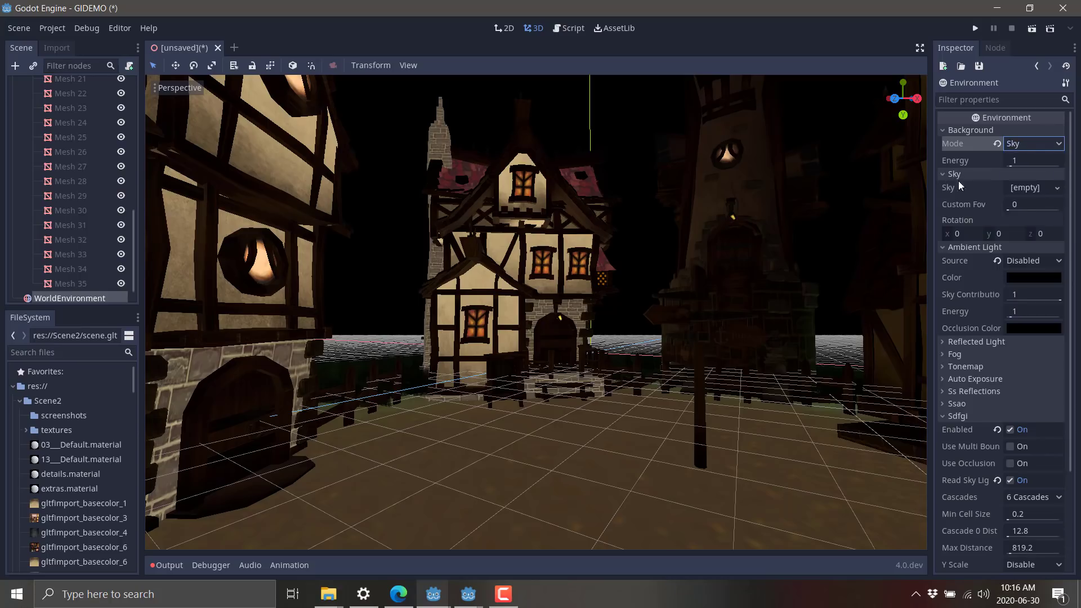
click(1042, 189)
click(1034, 205)
click(1040, 189)
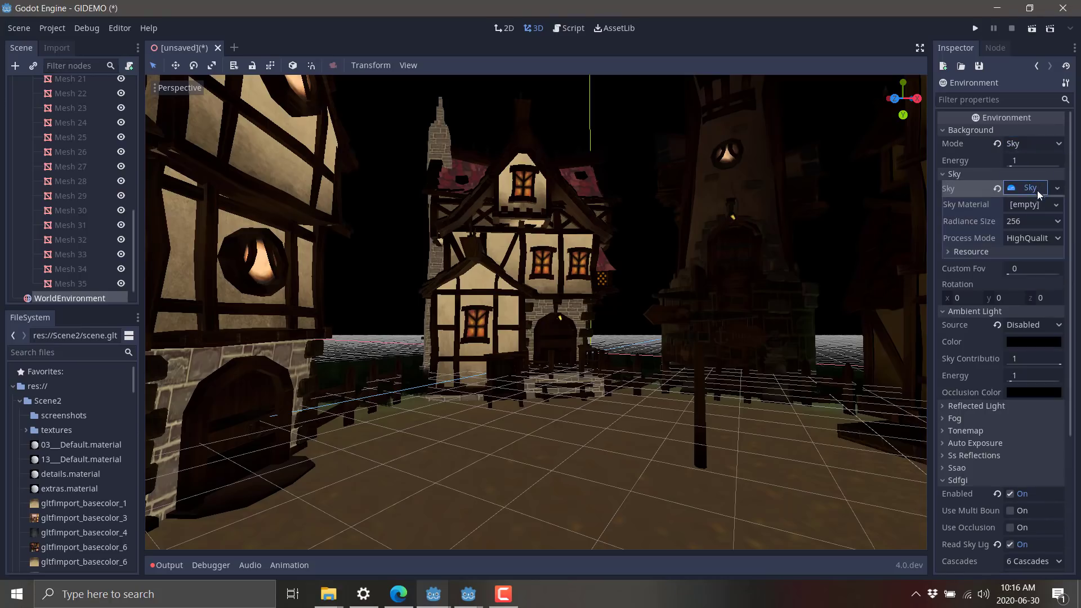
click(1057, 189)
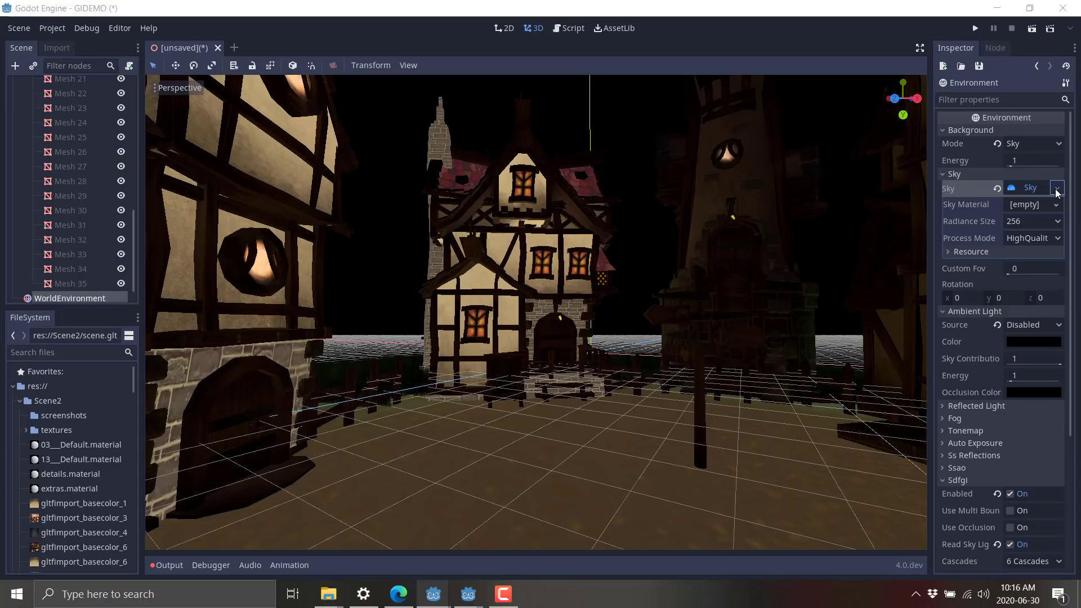
click(1018, 243)
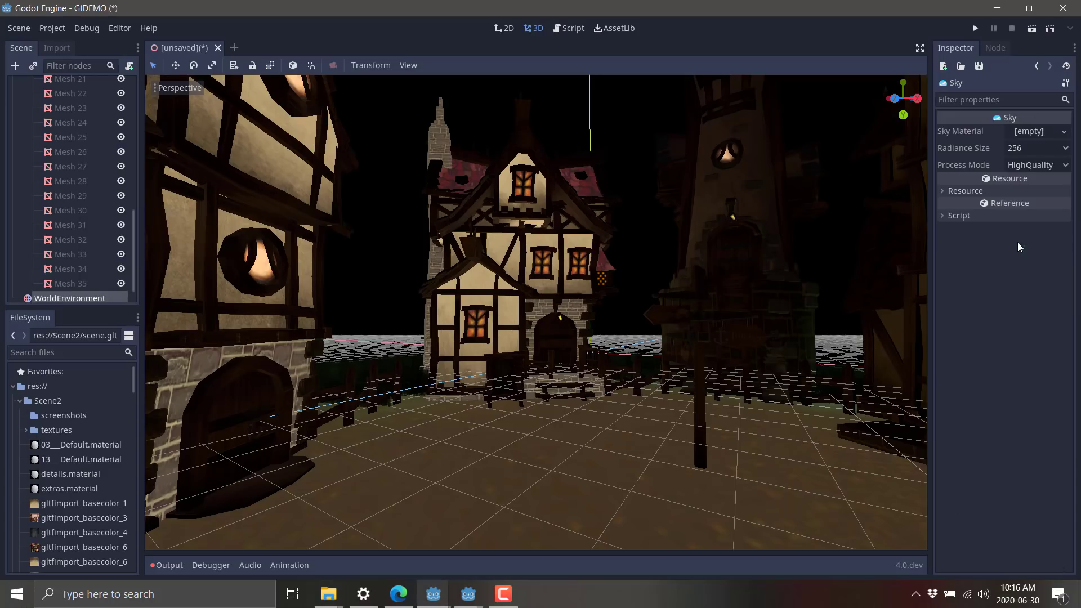
click(1064, 132)
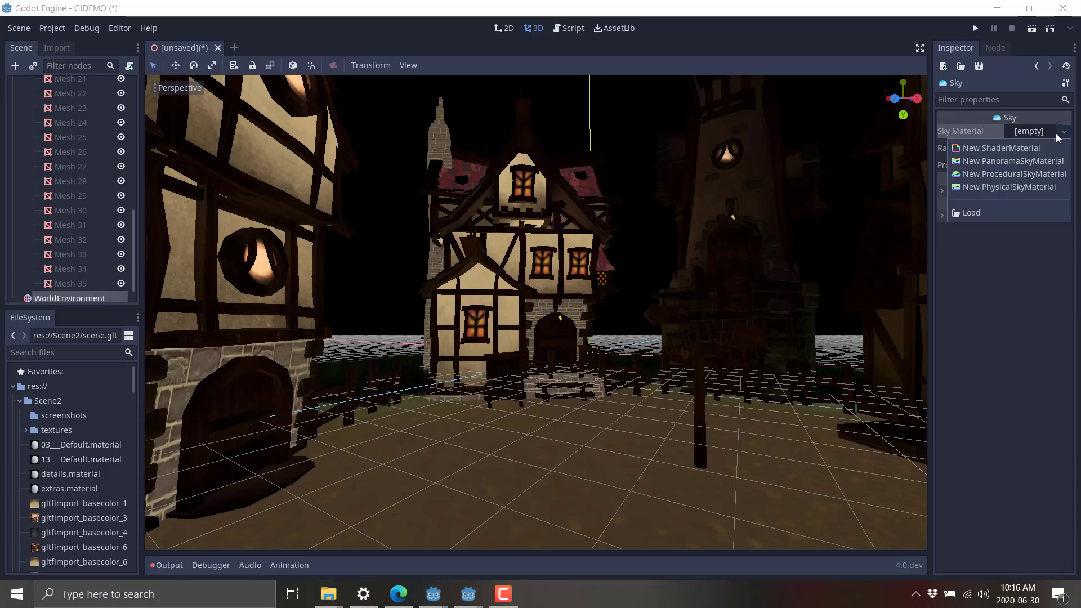
click(1009, 175)
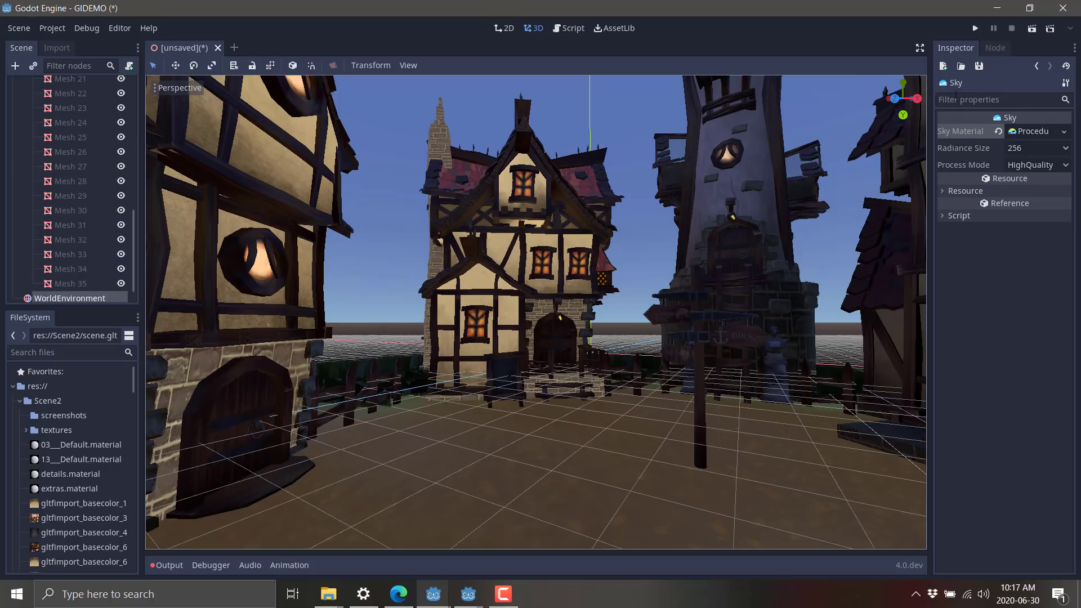
Reselect the WorldEnvironment node and expand its Environment down to the Sdfgi settings.
click(66, 297)
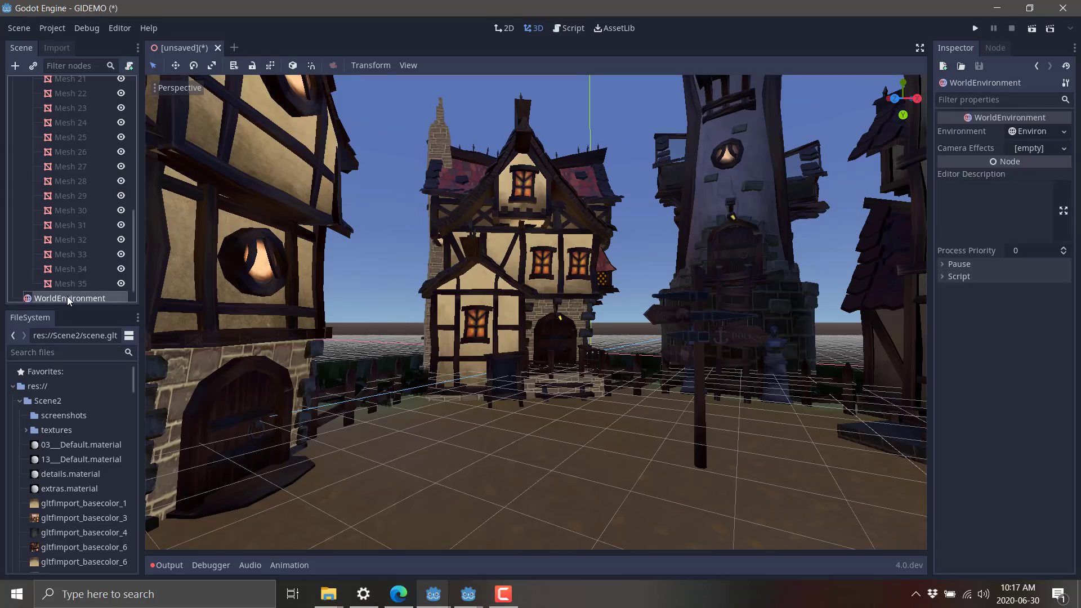
click(65, 212)
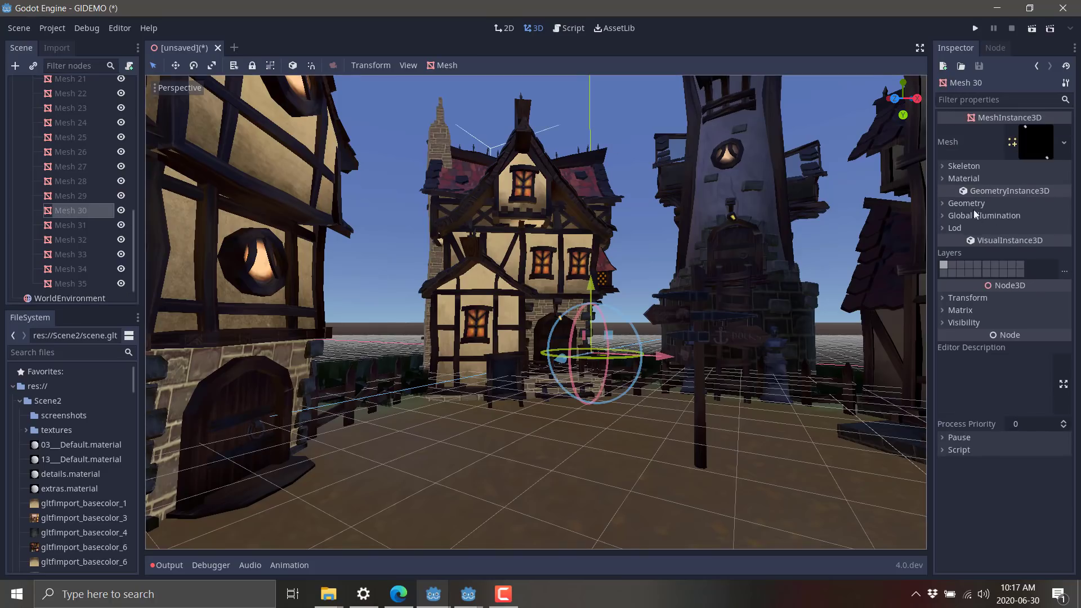
click(65, 300)
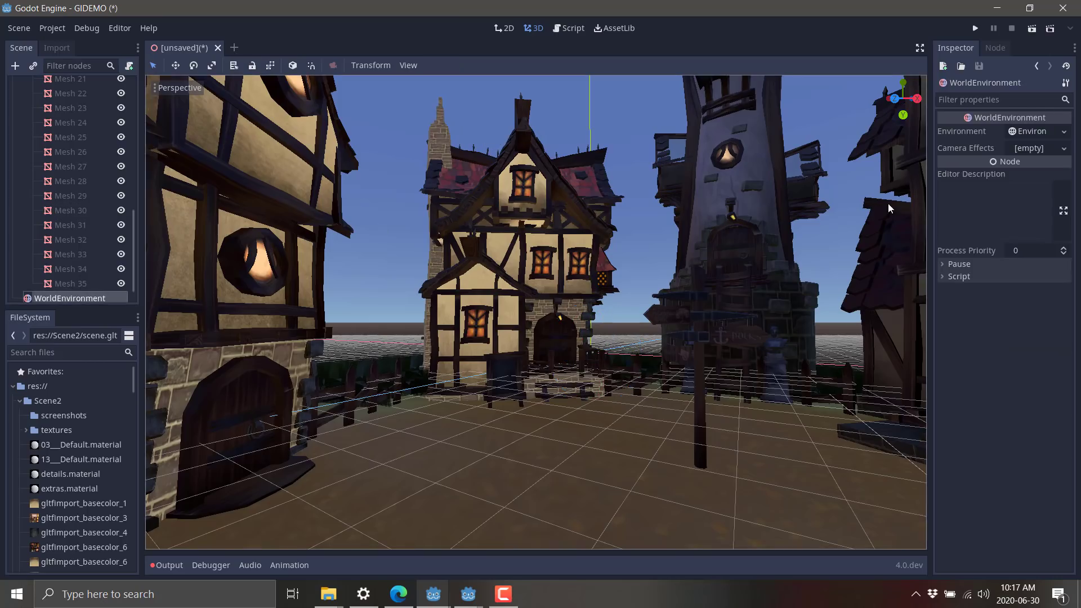
click(1032, 133)
scroll(976, 429, down, 5)
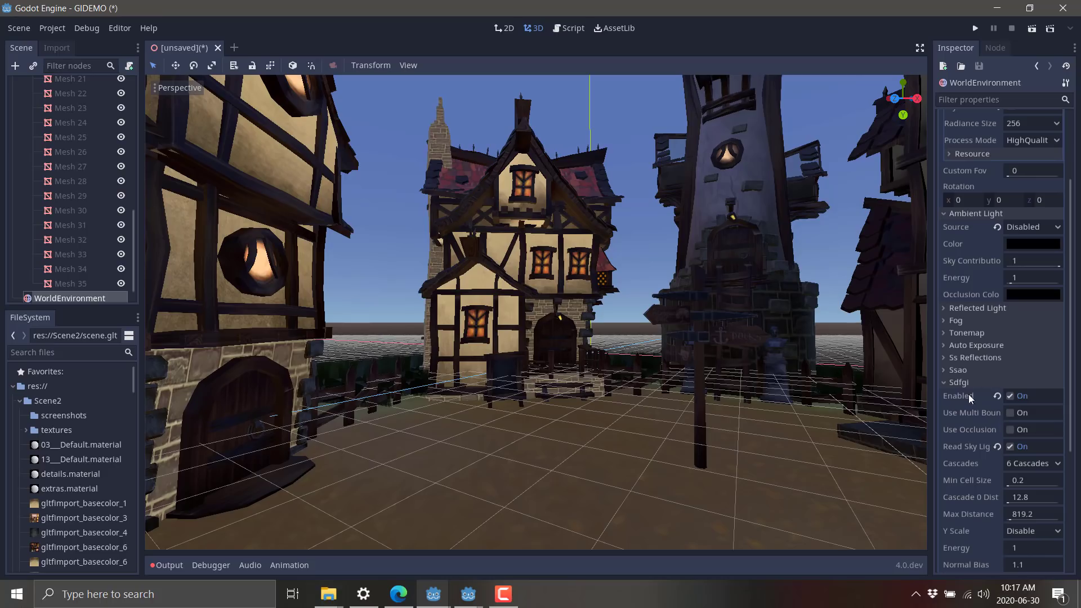
scroll(973, 465, down, 5)
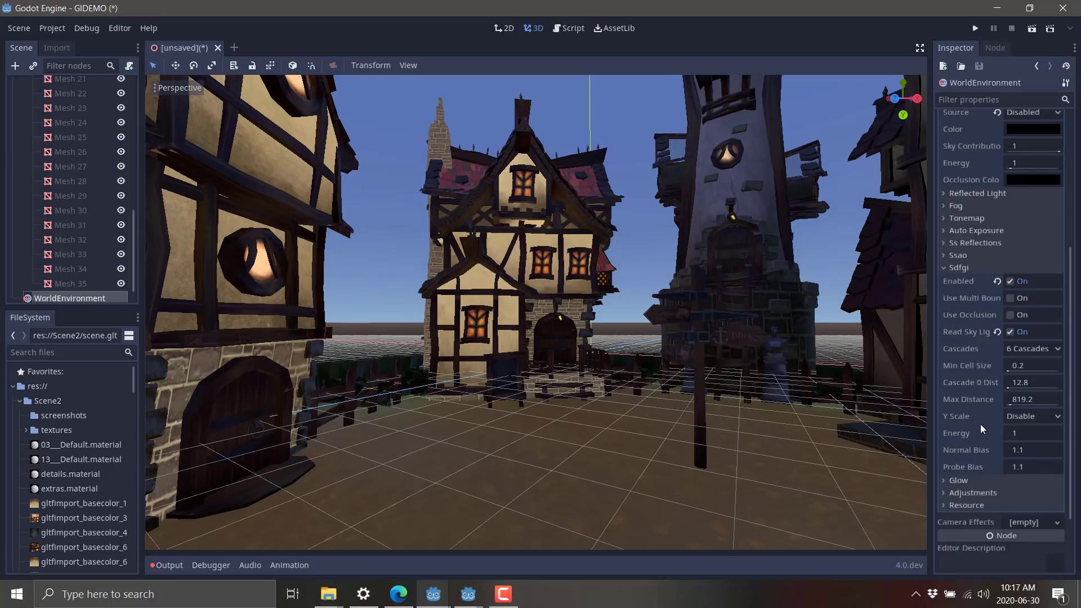
Preview SDFGI energy at 2, then set it back to 1.
click(1014, 432)
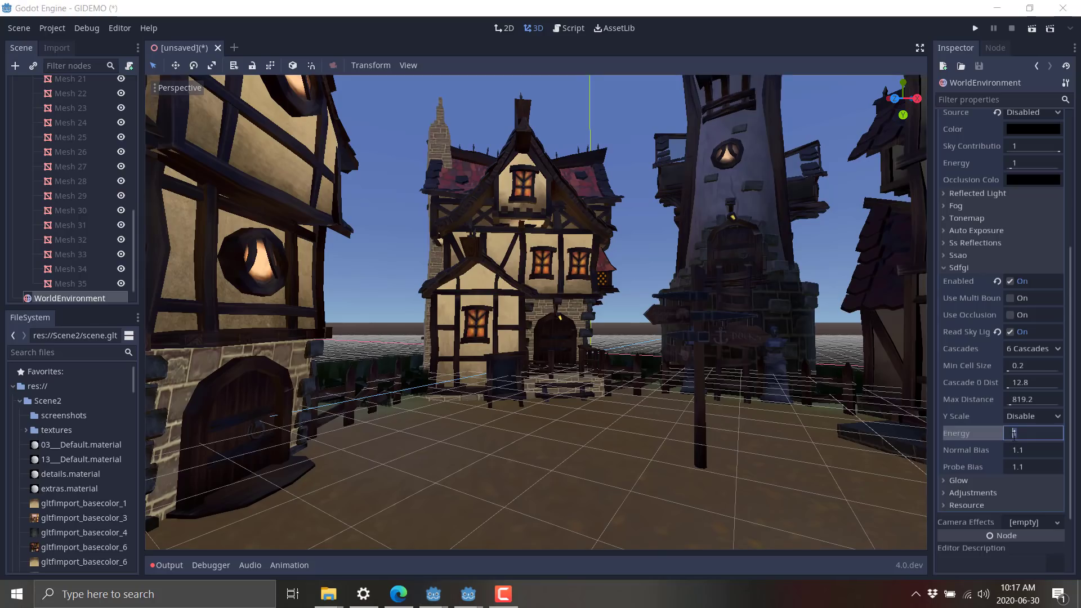
text(2)
key(Return)
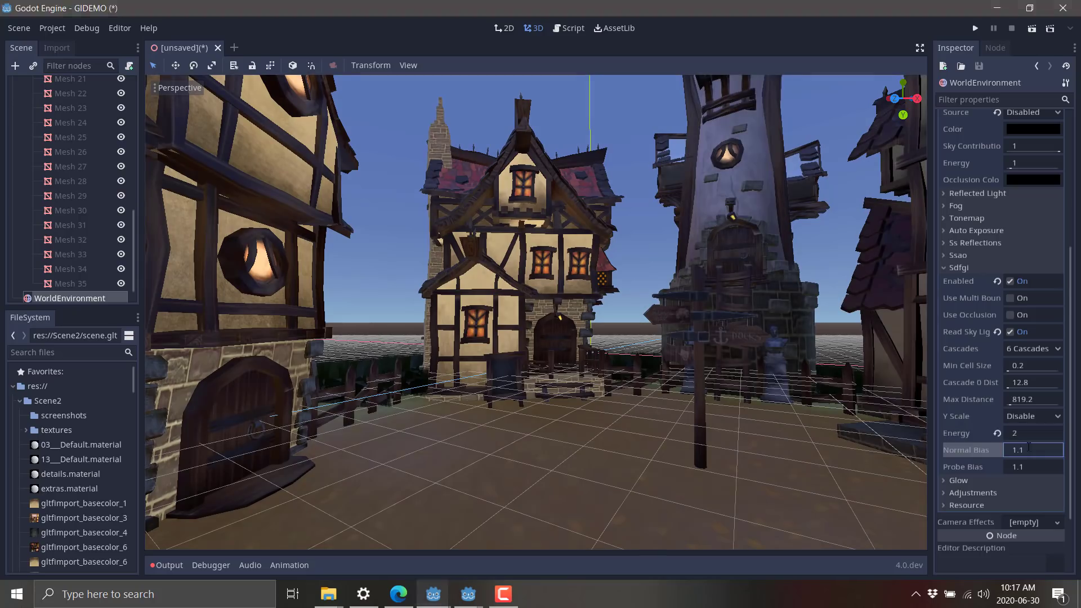
text(1)
key(Tab)
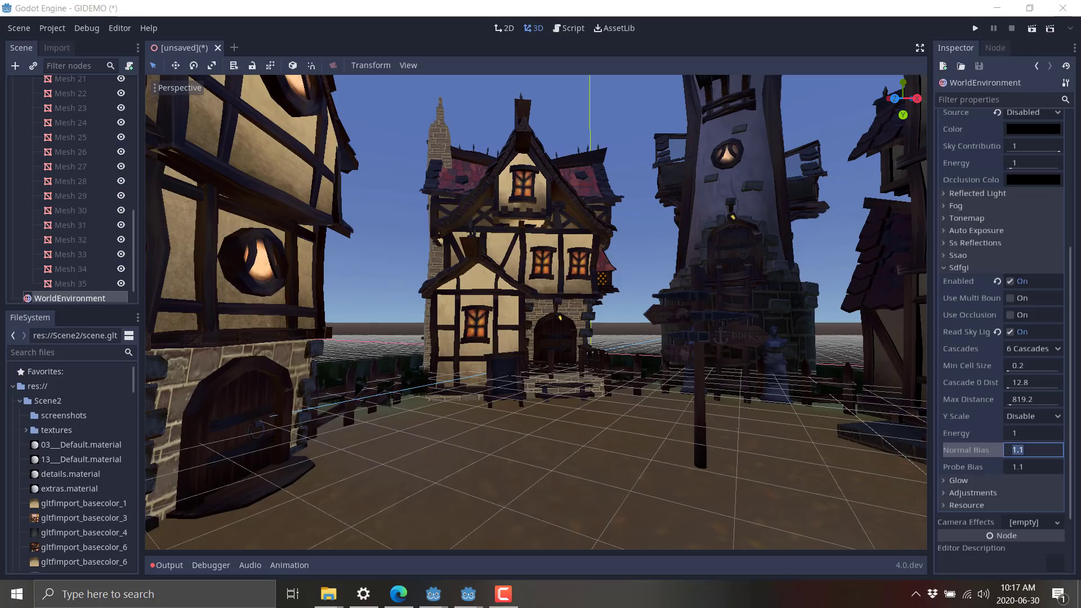
Add a MeshInstance3D child under the scene root node.
scroll(70, 186, up, 10)
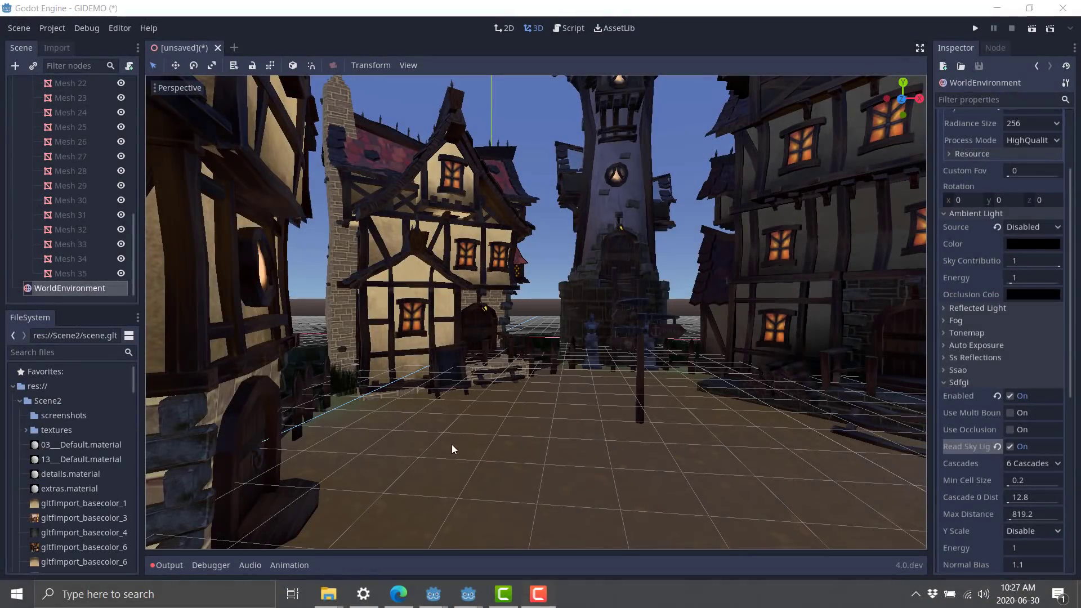
scroll(70, 245, up, 6)
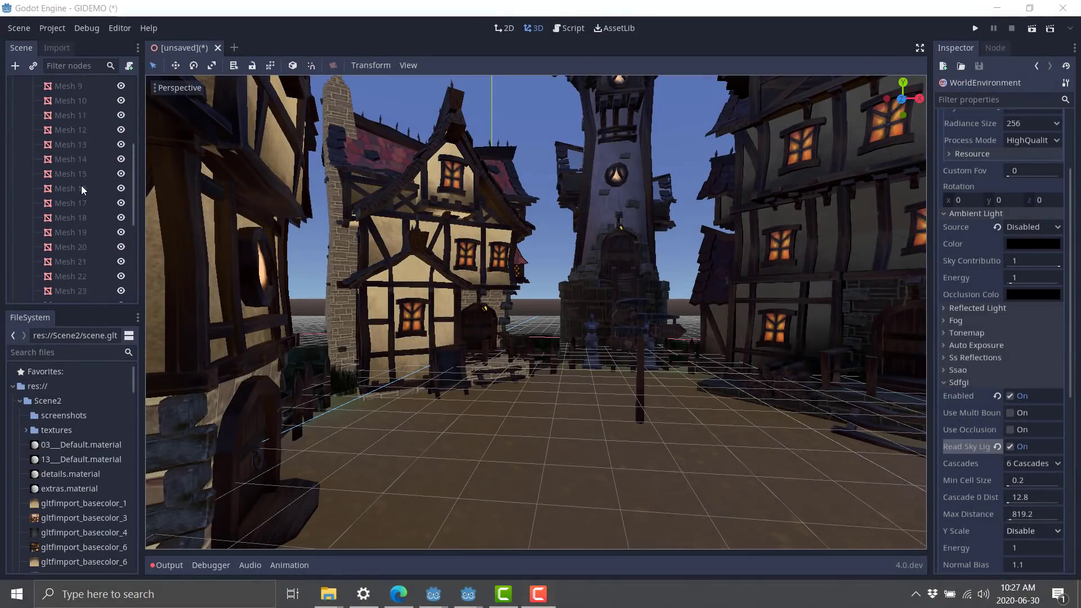
scroll(82, 184, up, 2)
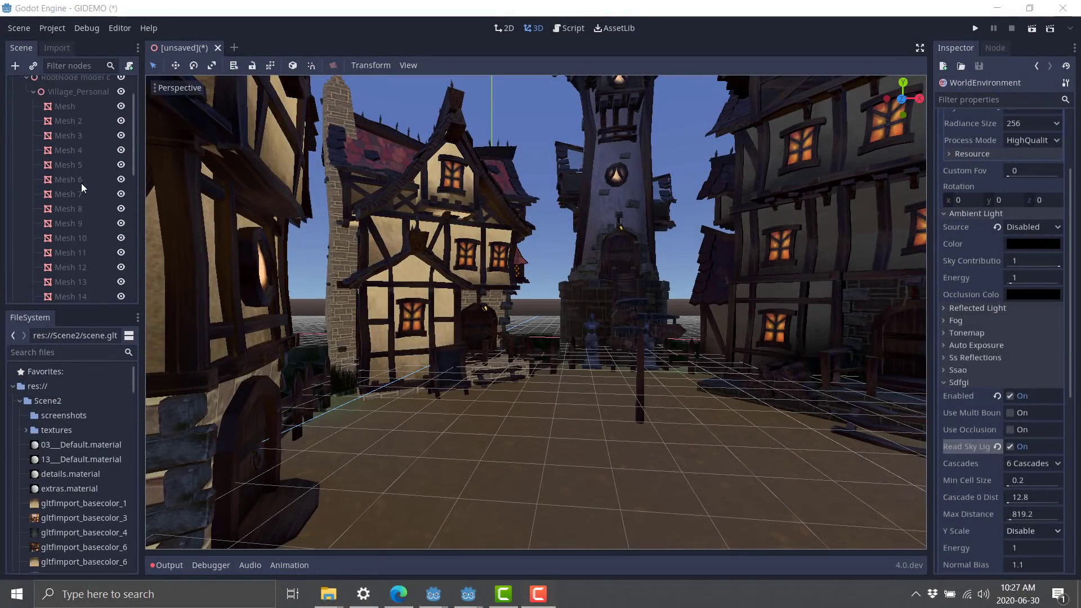
click(49, 92)
scroll(45, 89, up, 1)
click(40, 85)
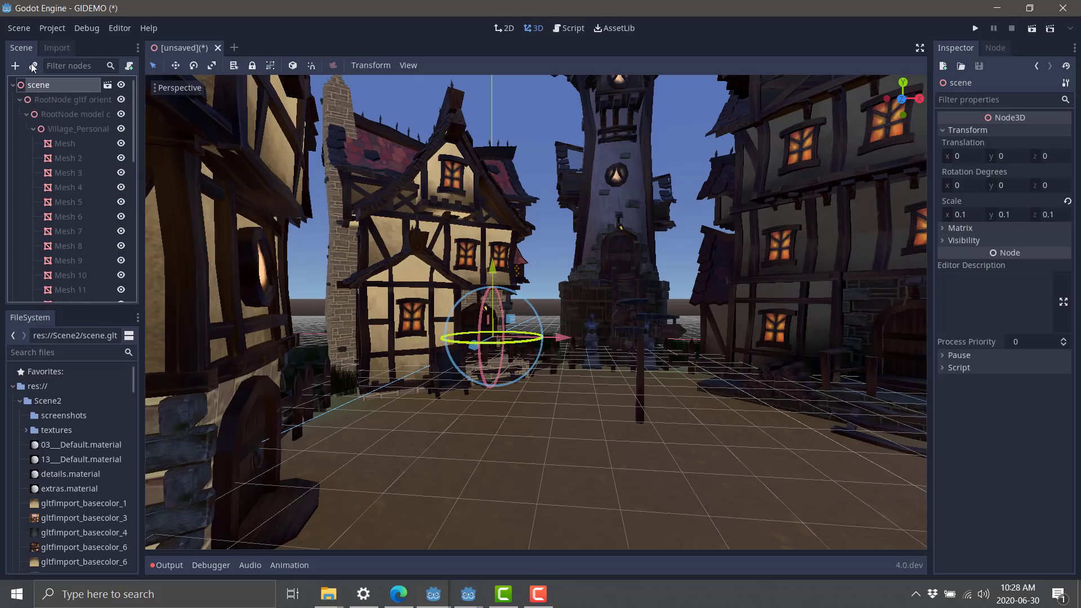
click(15, 66)
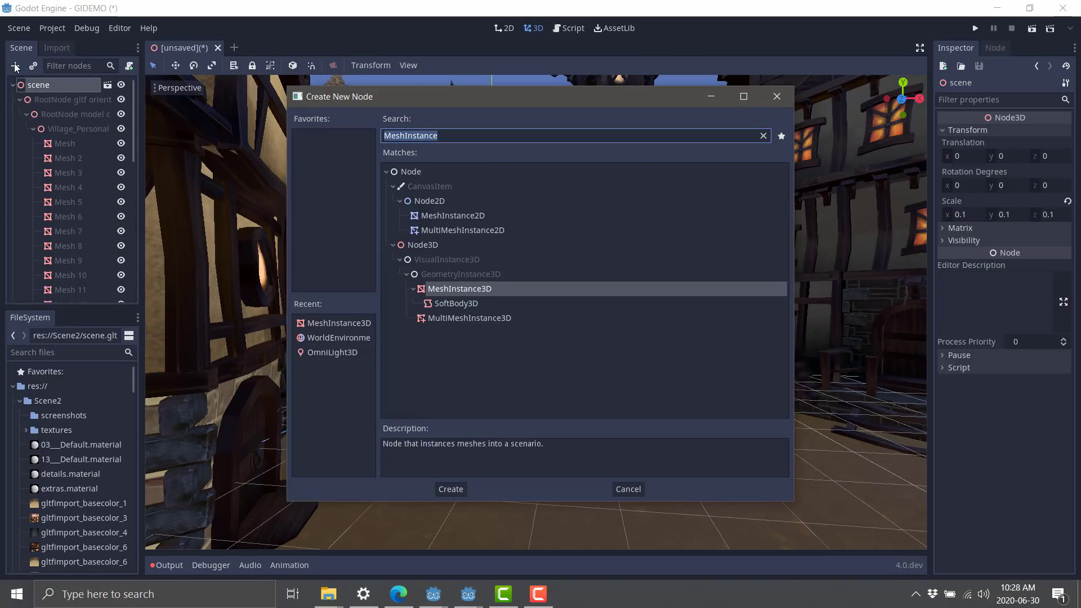
key(Return)
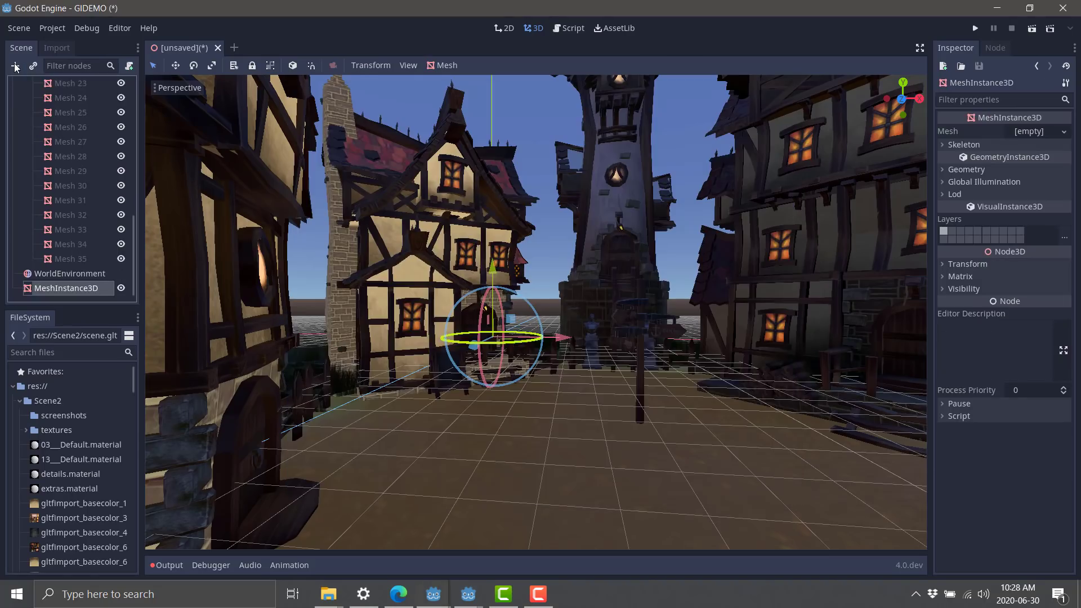
Give it a new SphereMesh with radius 32 and height 64.
click(1064, 131)
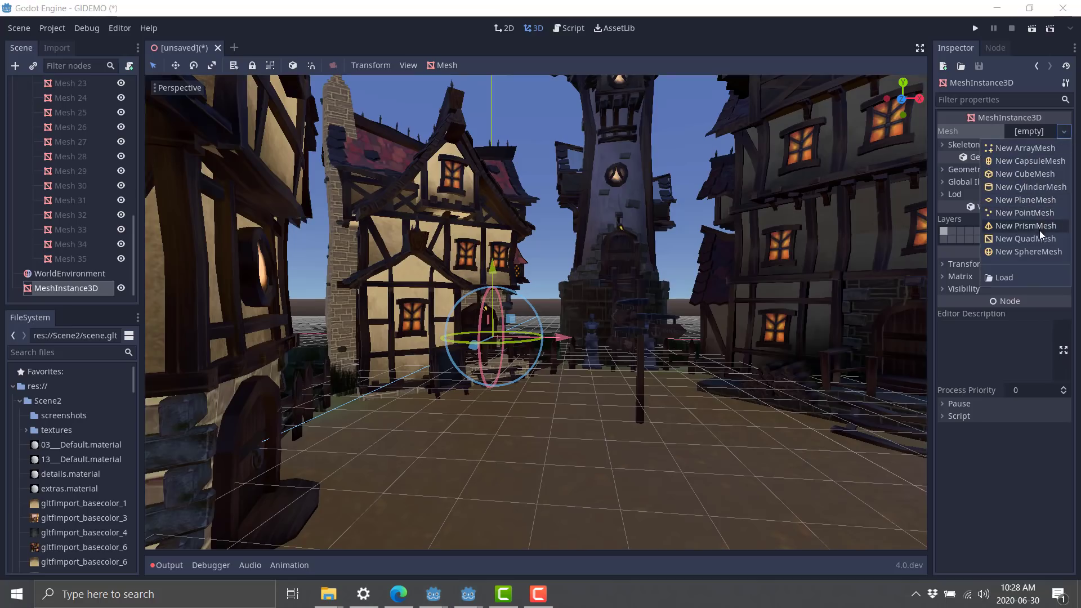
click(1034, 252)
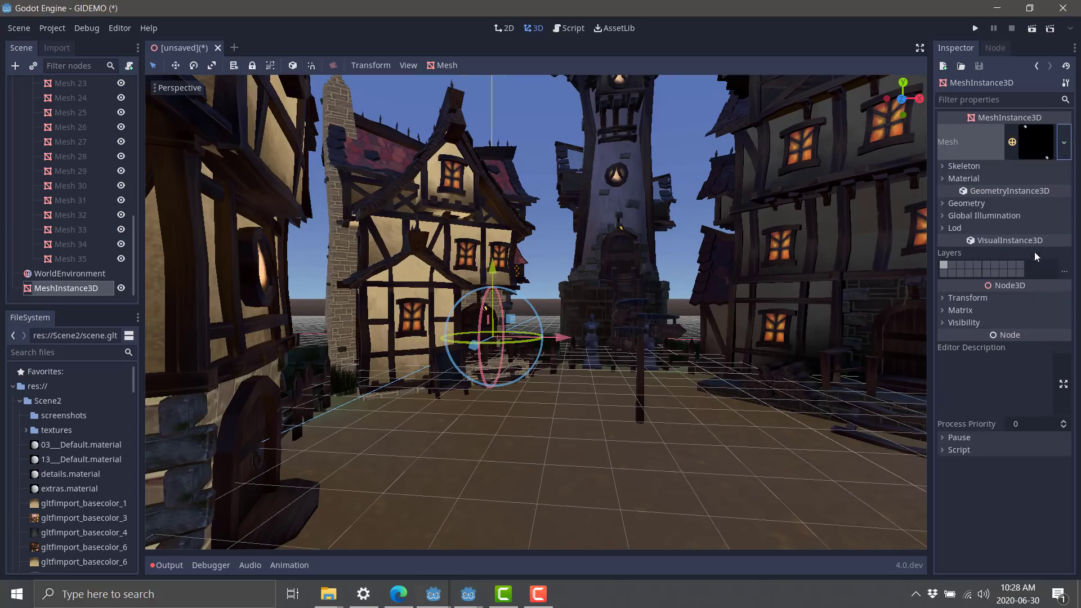
click(1064, 143)
click(1015, 307)
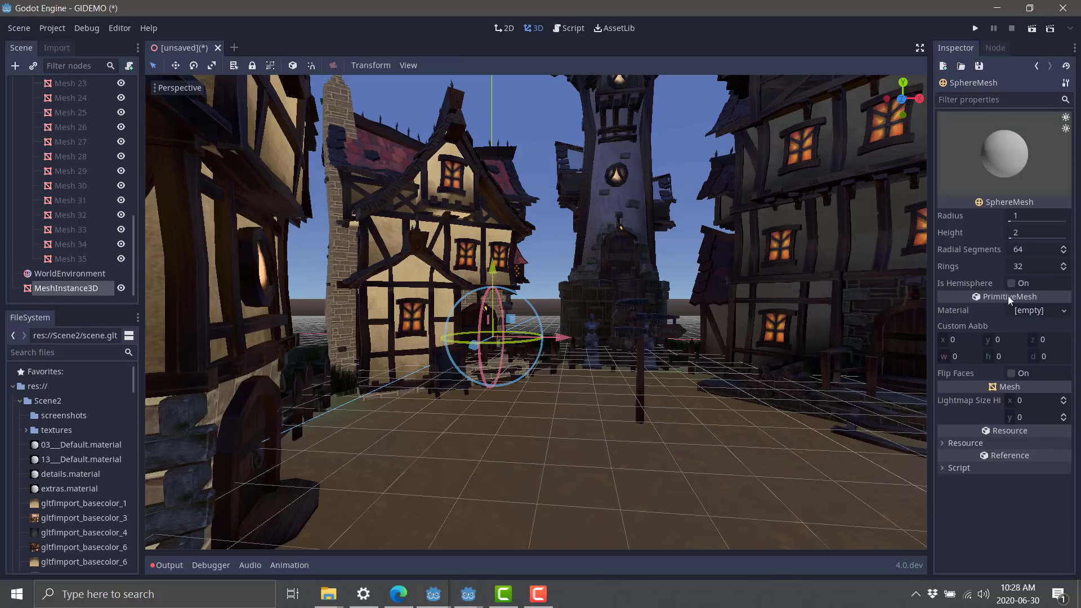
click(1030, 215)
text(32)
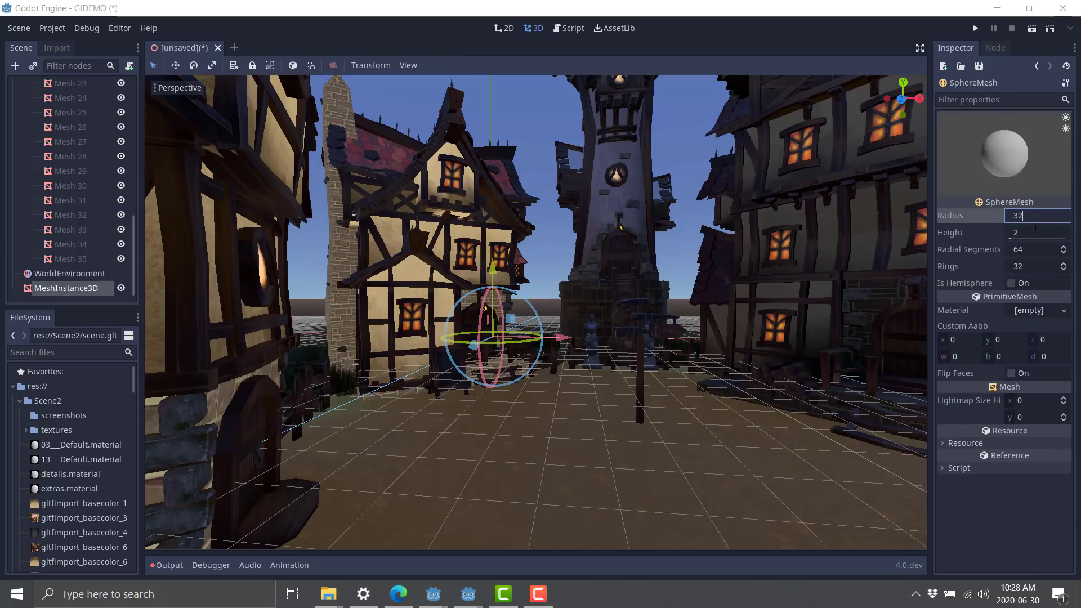
click(1035, 232)
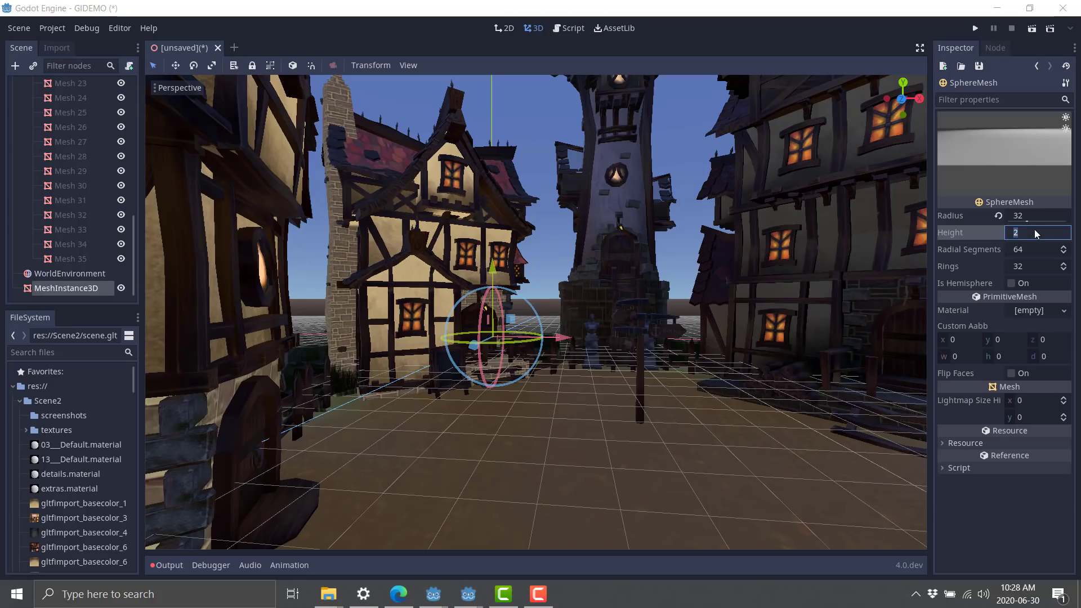
key(Return)
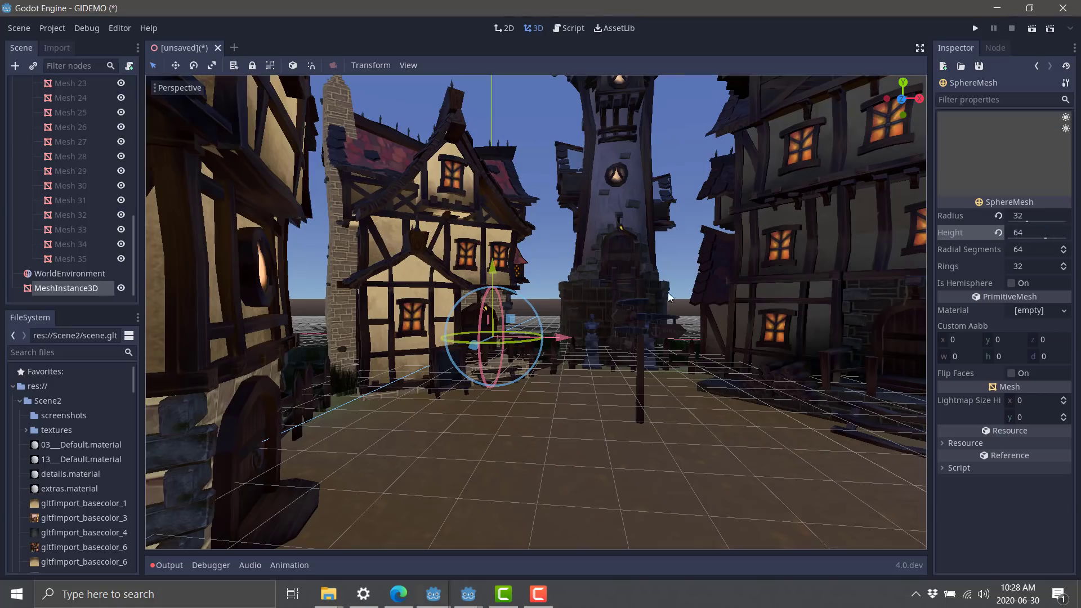
Move the sphere along Z and X into the village square.
drag(476, 351, 331, 423)
drag(435, 395, 606, 401)
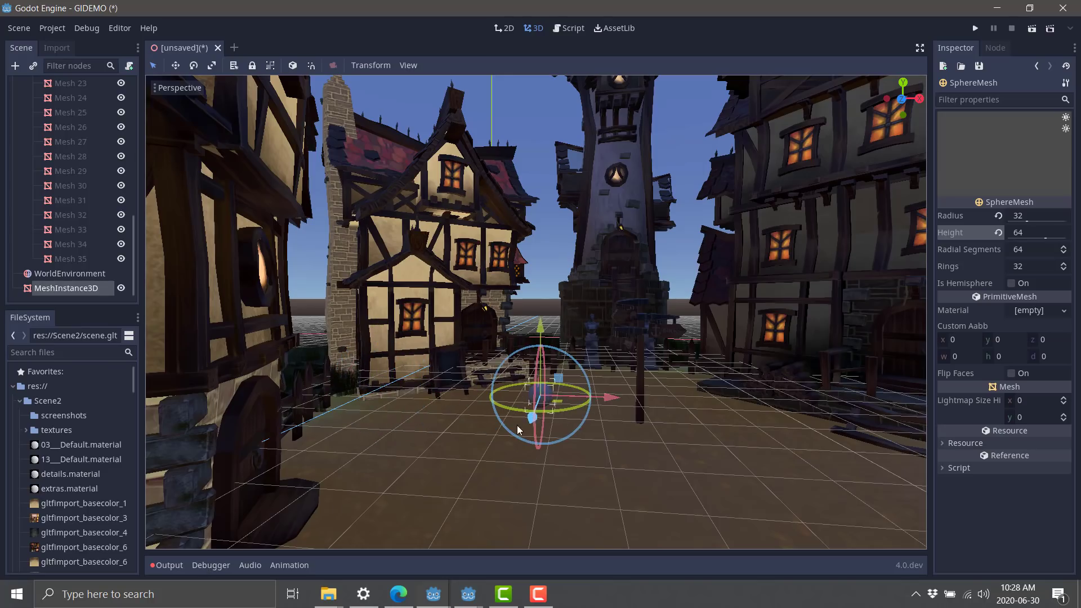
drag(525, 429, 512, 325)
scroll(642, 387, up, 5)
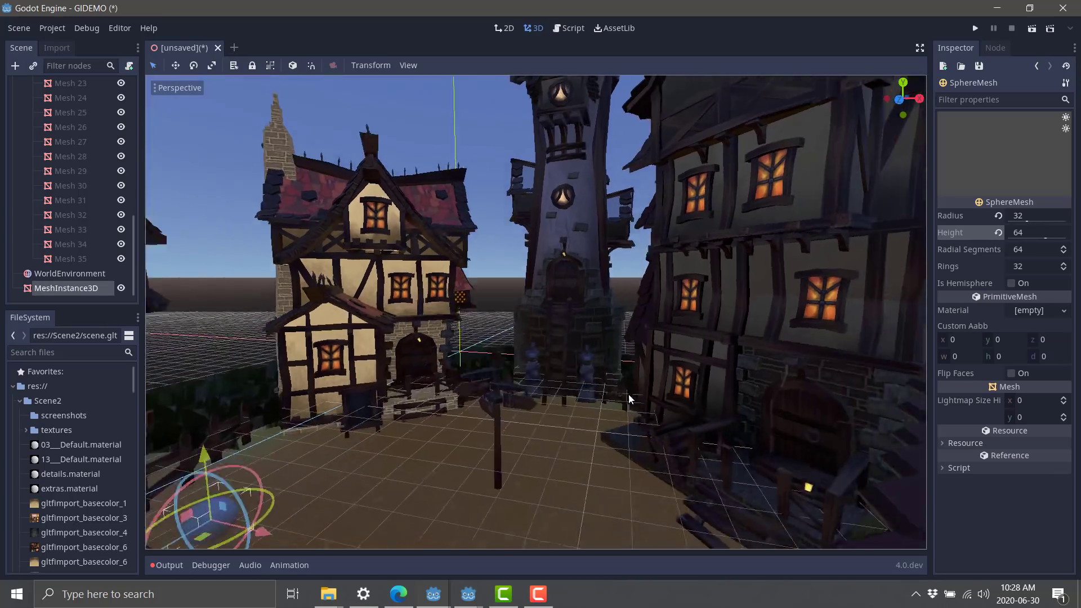
middle_drag(573, 437, 572, 394)
scroll(576, 401, down, 4)
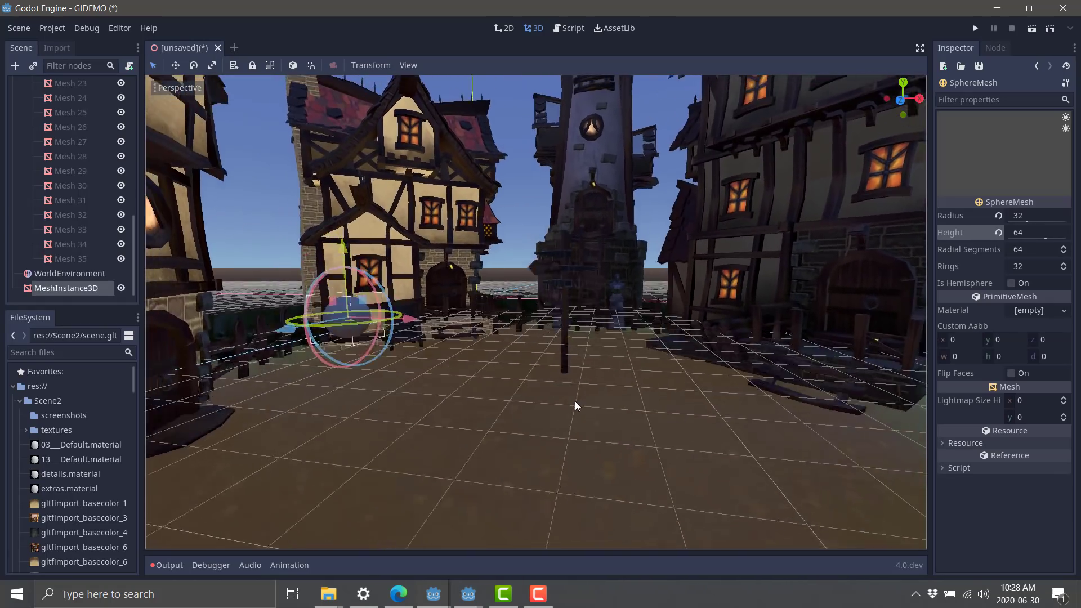
Give the sphere's MeshInstance3D a new StandardMaterial3D in material slot 0 and enable its Emission.
click(71, 273)
click(78, 288)
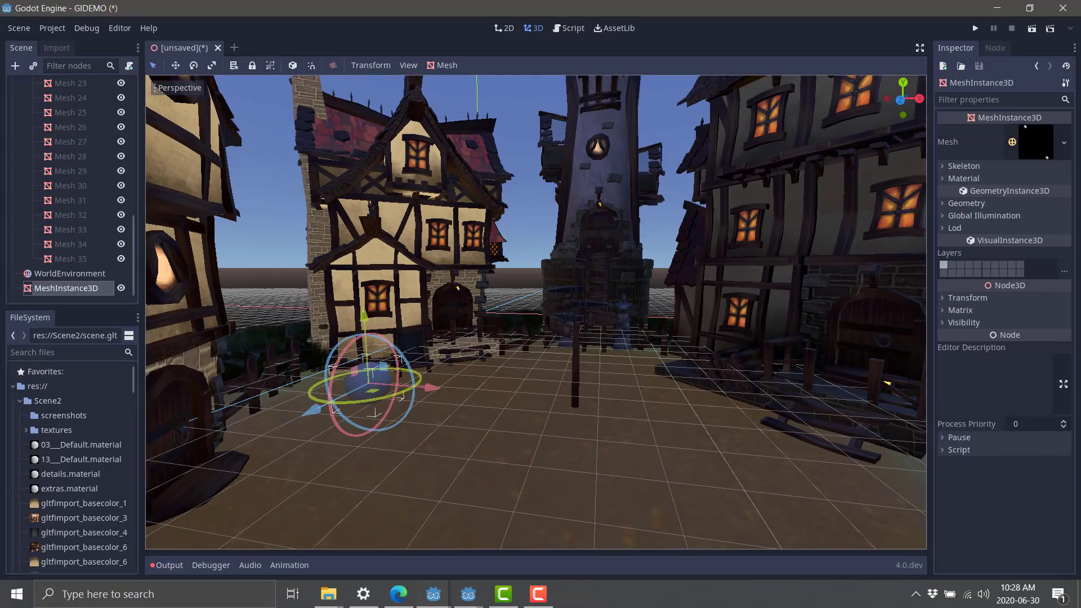
click(941, 178)
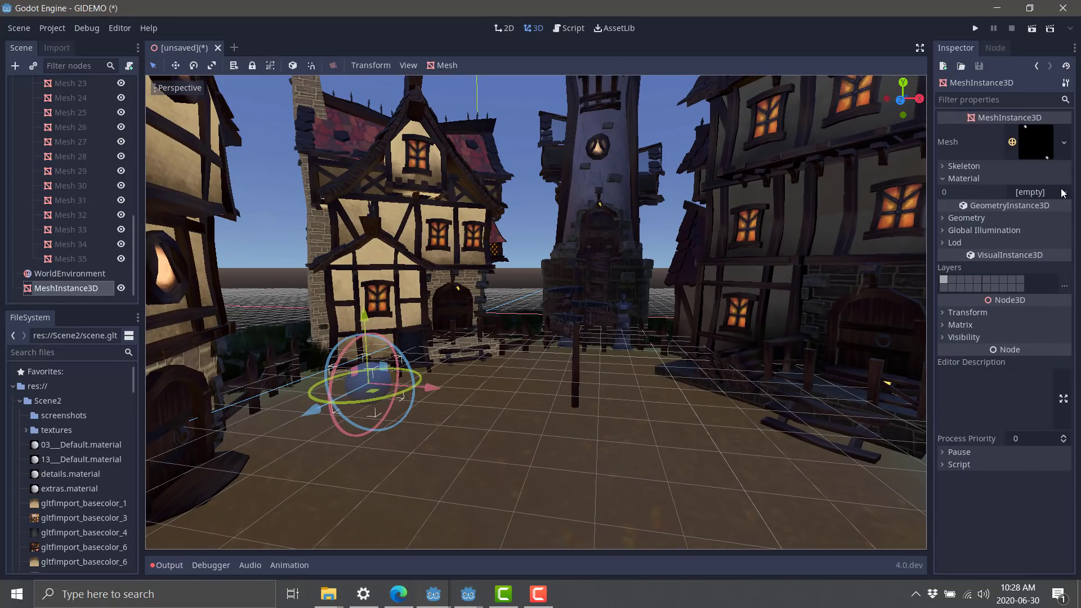
click(1064, 192)
click(1029, 219)
click(1036, 205)
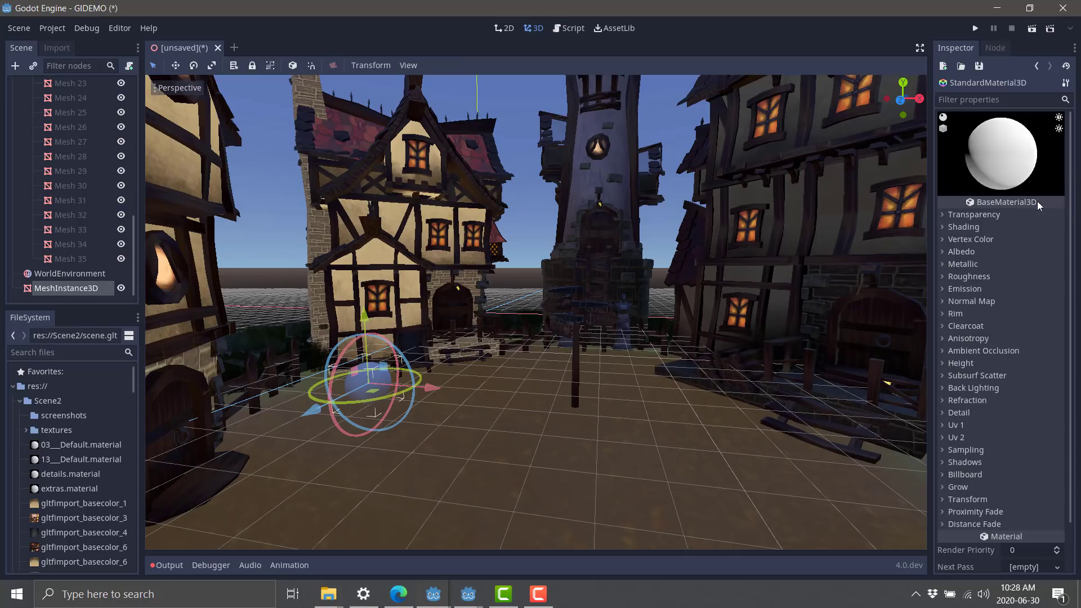
click(945, 290)
click(1011, 302)
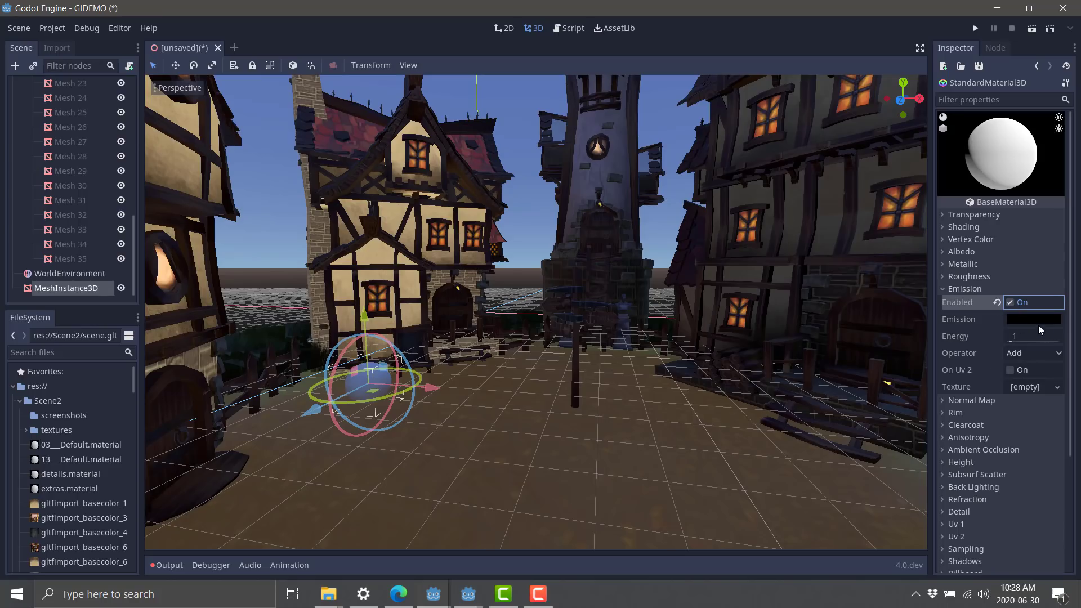
Set the material's emission colour to pure red and raise the emission energy slightly.
click(1033, 319)
drag(1011, 116, 1041, 42)
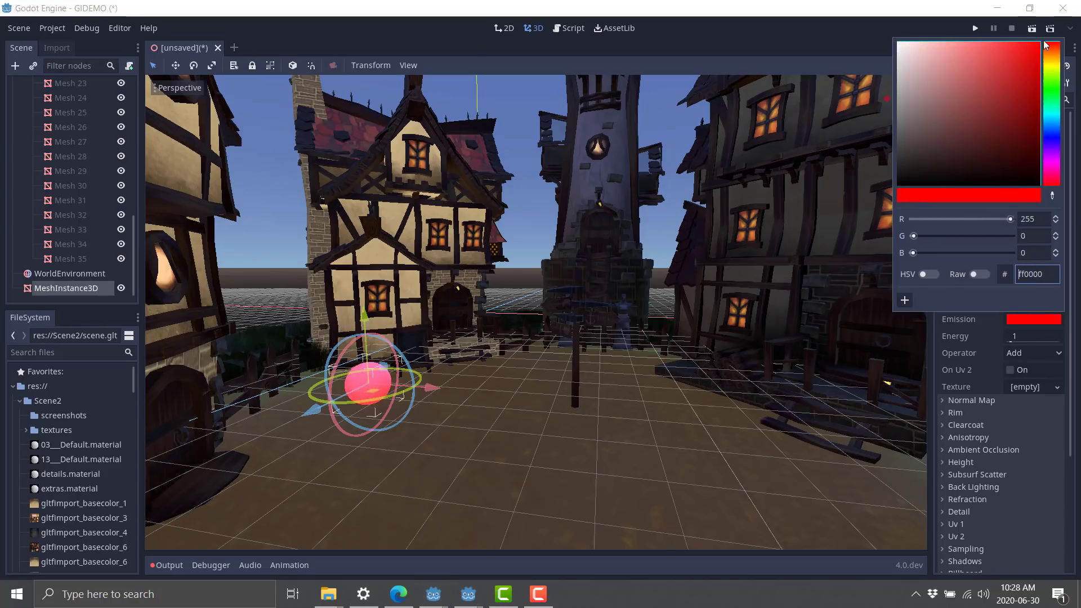
click(989, 341)
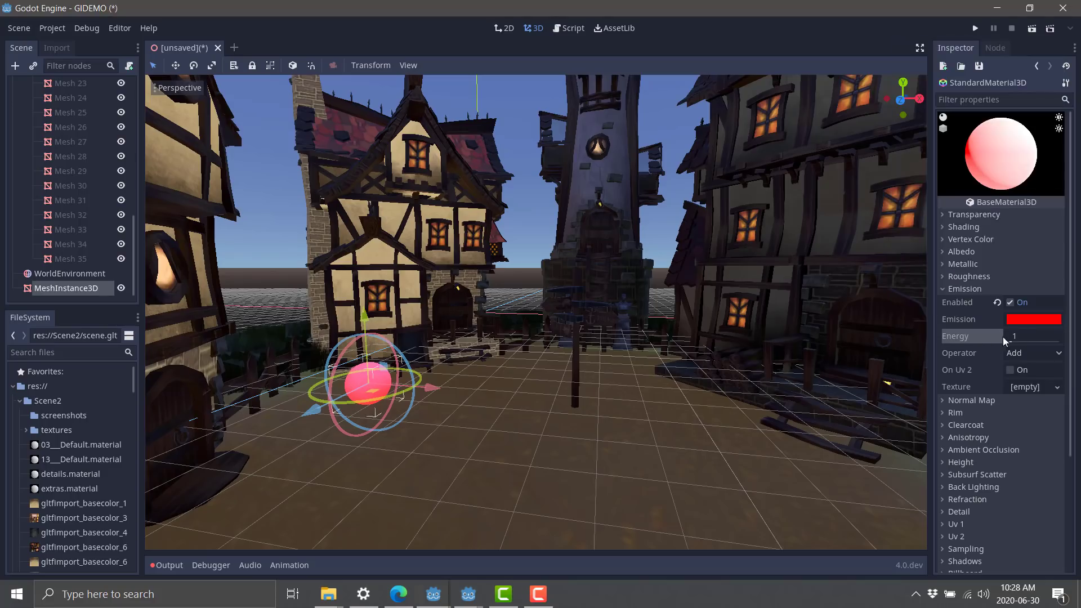
drag(1010, 345, 1059, 345)
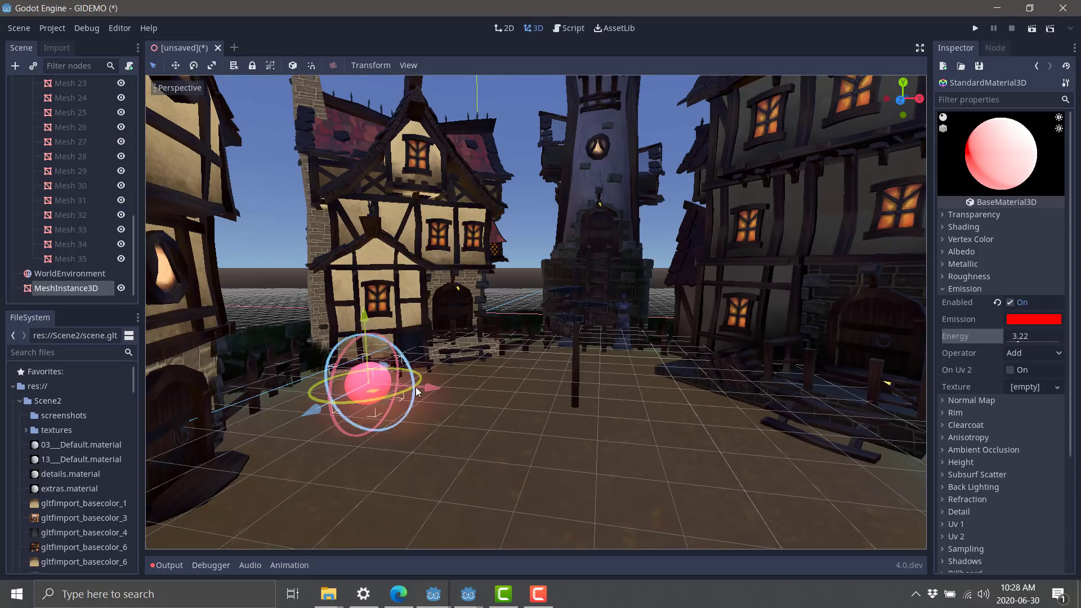
Move the red sphere left and upward so it sits beside a house wall.
drag(429, 386, 293, 371)
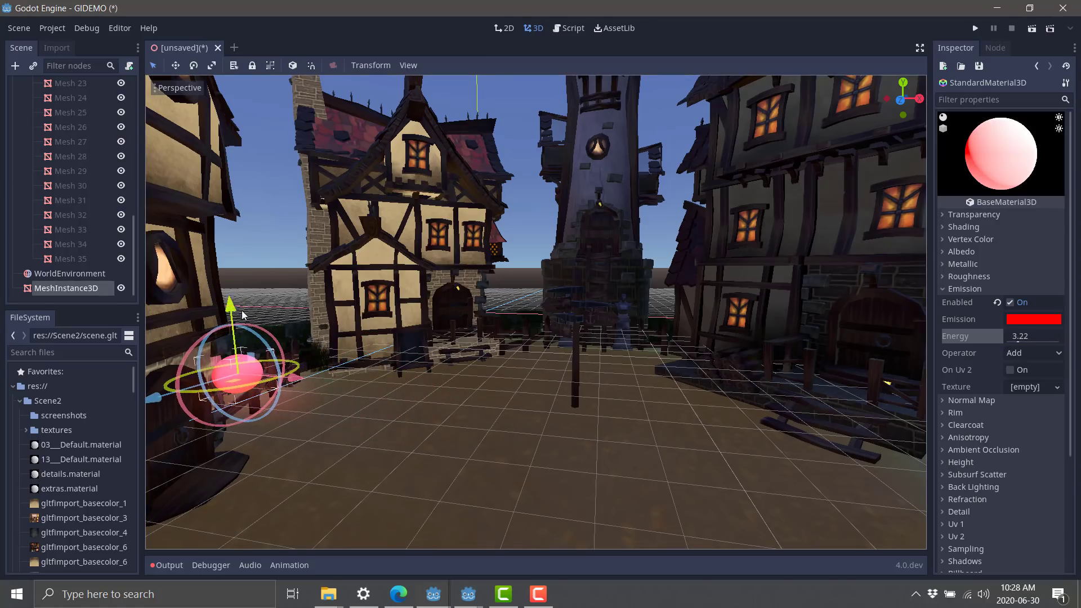
drag(237, 313, 236, 215)
middle_drag(277, 342, 394, 330)
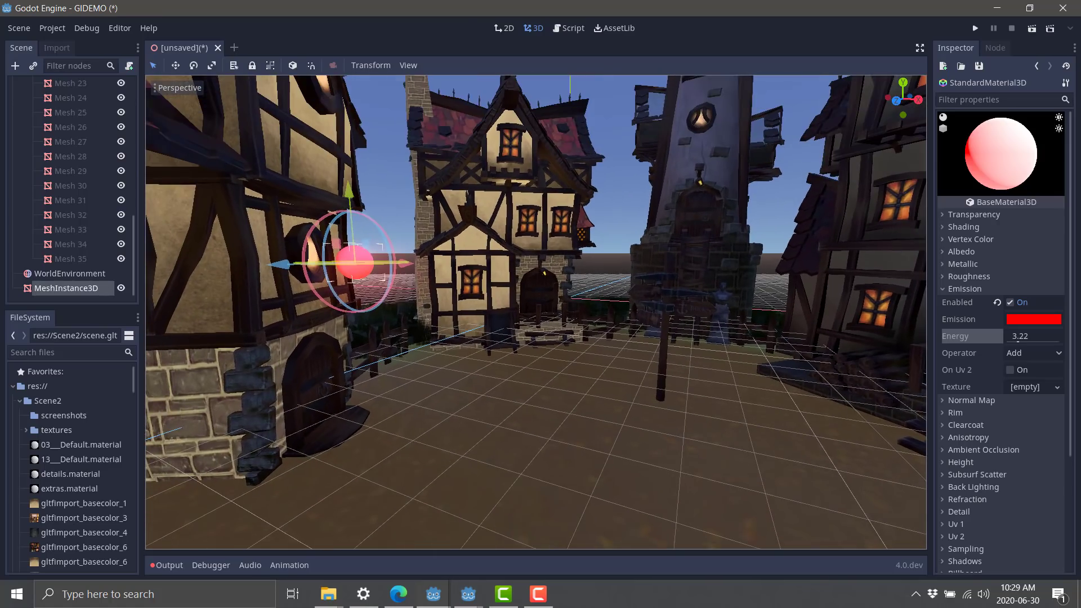
Set the sphere material's emission energy to 9.43.
click(1021, 338)
text(9.43)
key(Return)
Toggle the WorldEnvironment's Glow off and back on to compare, leaving glow enabled.
click(58, 277)
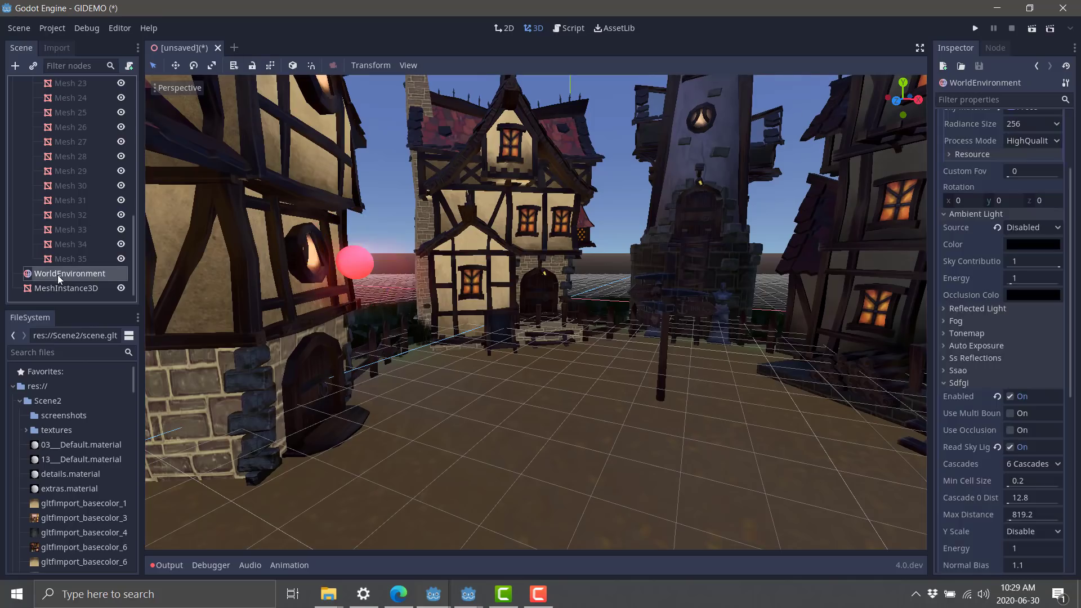
scroll(974, 413, down, 5)
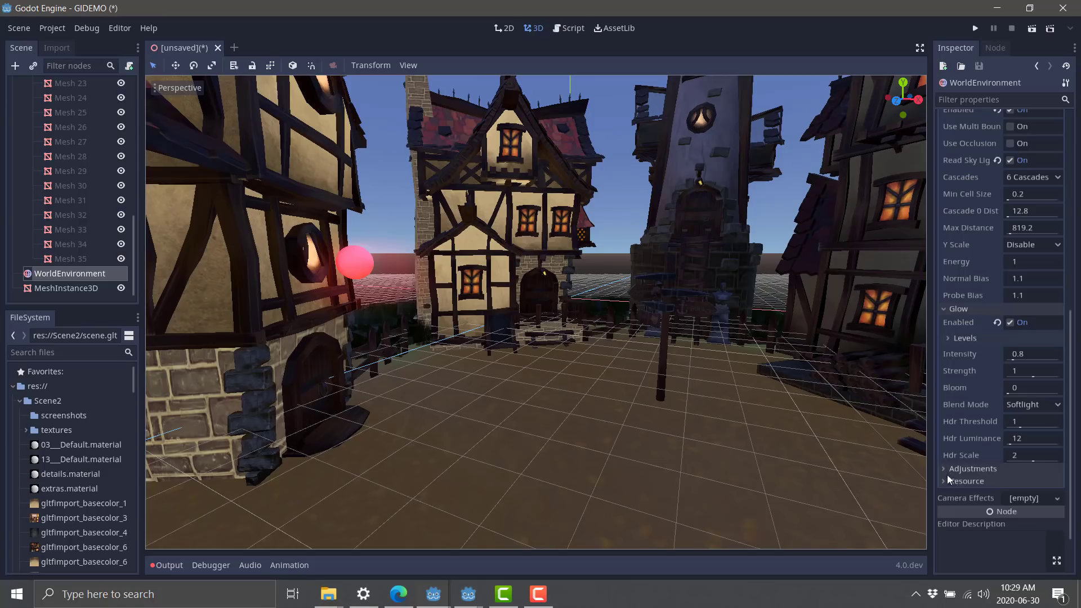
scroll(947, 472, up, 3)
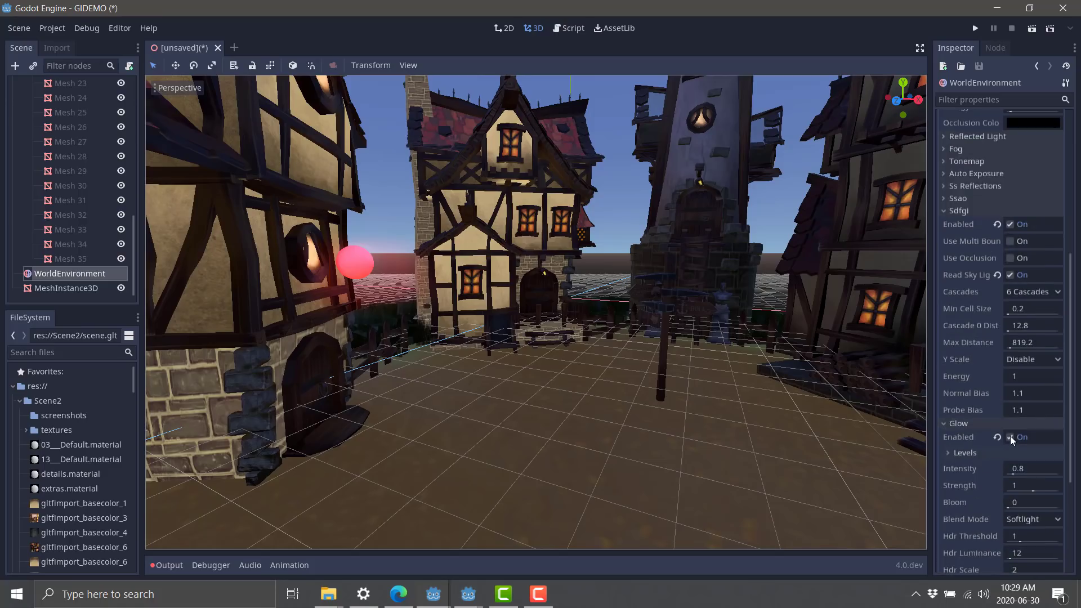
click(1010, 436)
click(1010, 435)
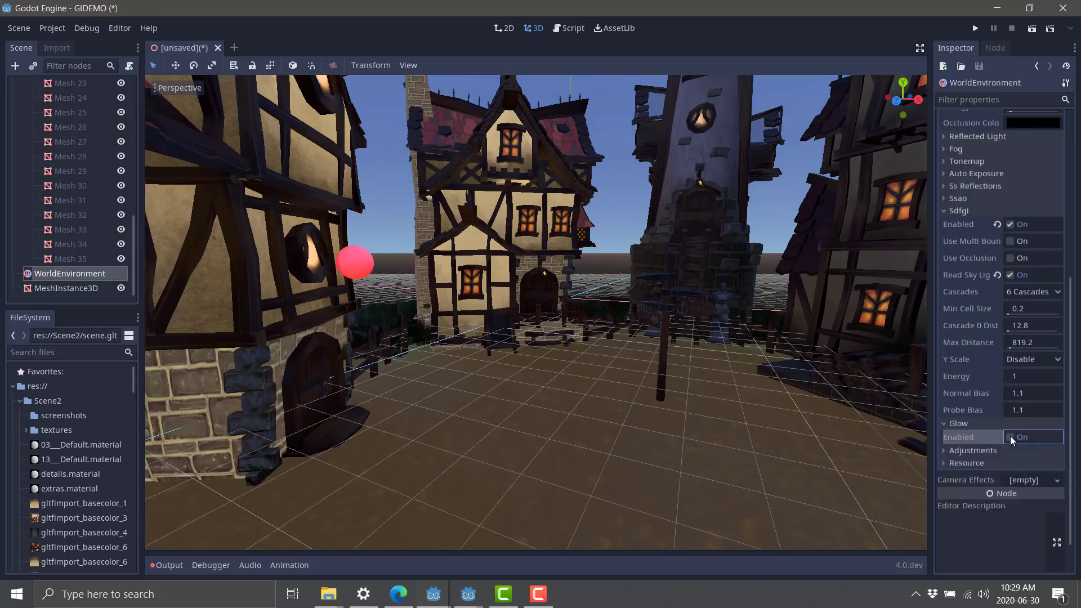
click(1011, 437)
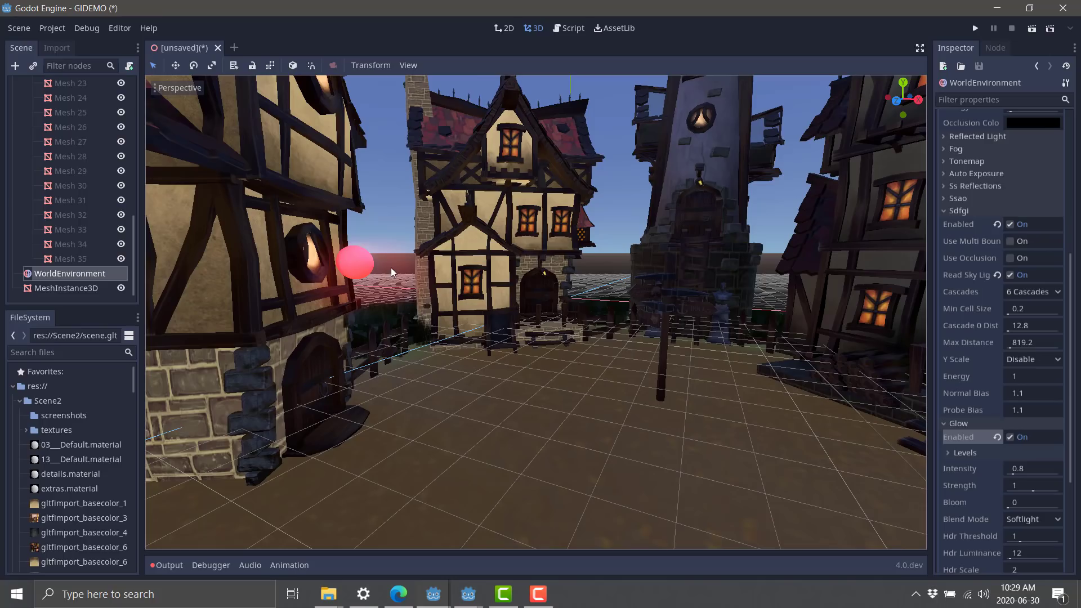
click(359, 265)
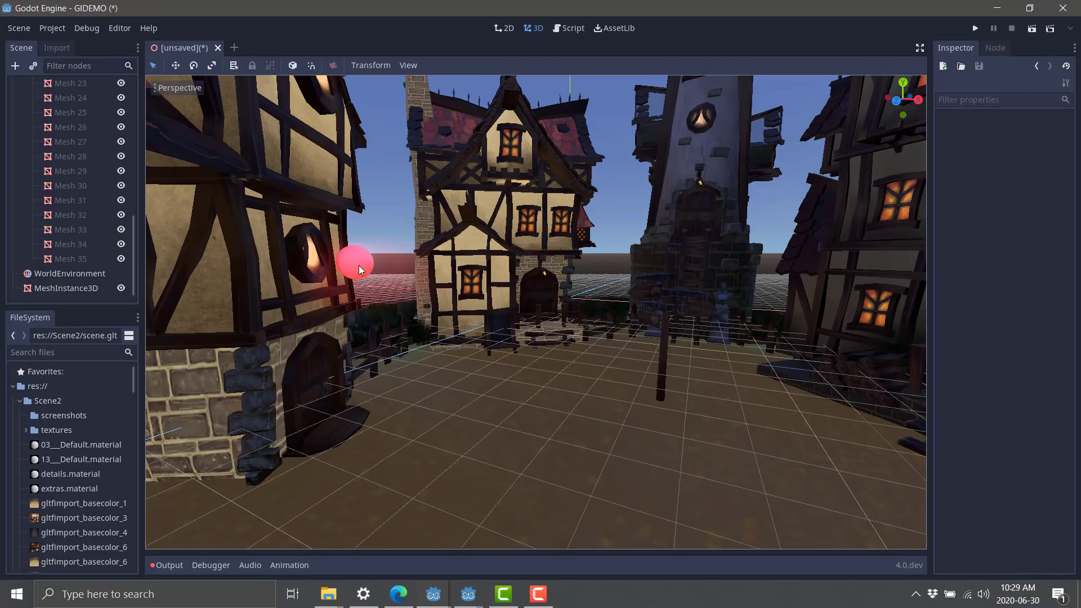
Slide the red sphere sideways, down and forward onto the square before the middle house.
click(63, 288)
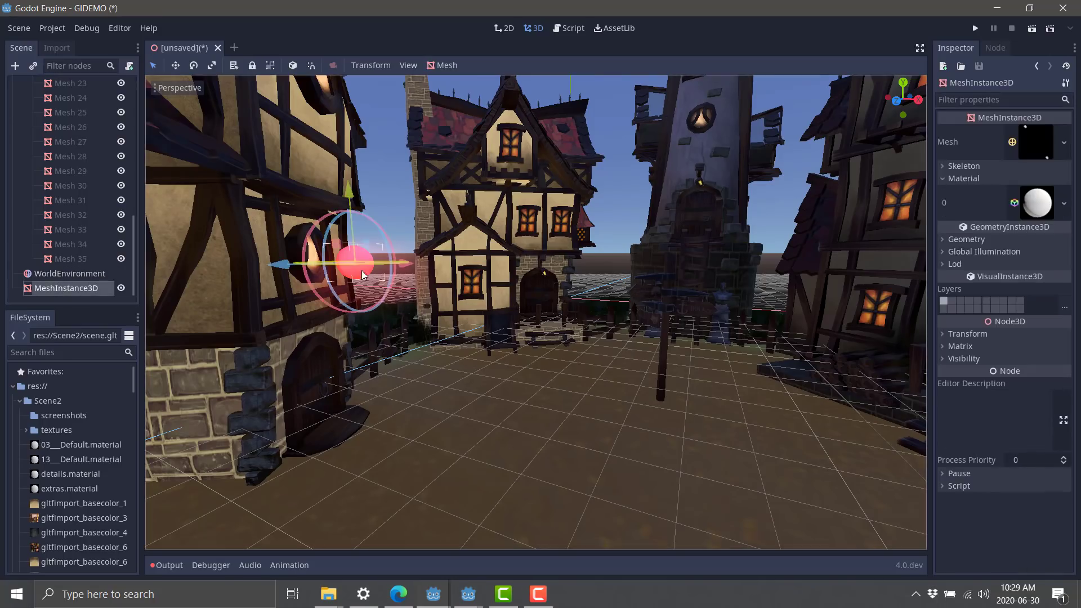
drag(406, 266, 537, 279)
drag(523, 202, 532, 339)
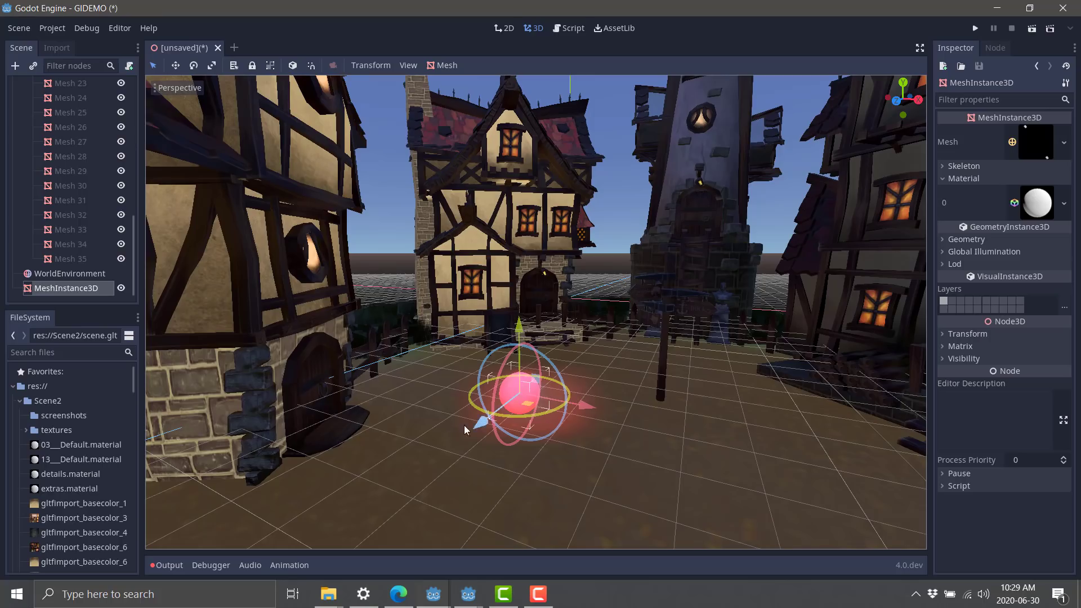
drag(476, 426, 465, 436)
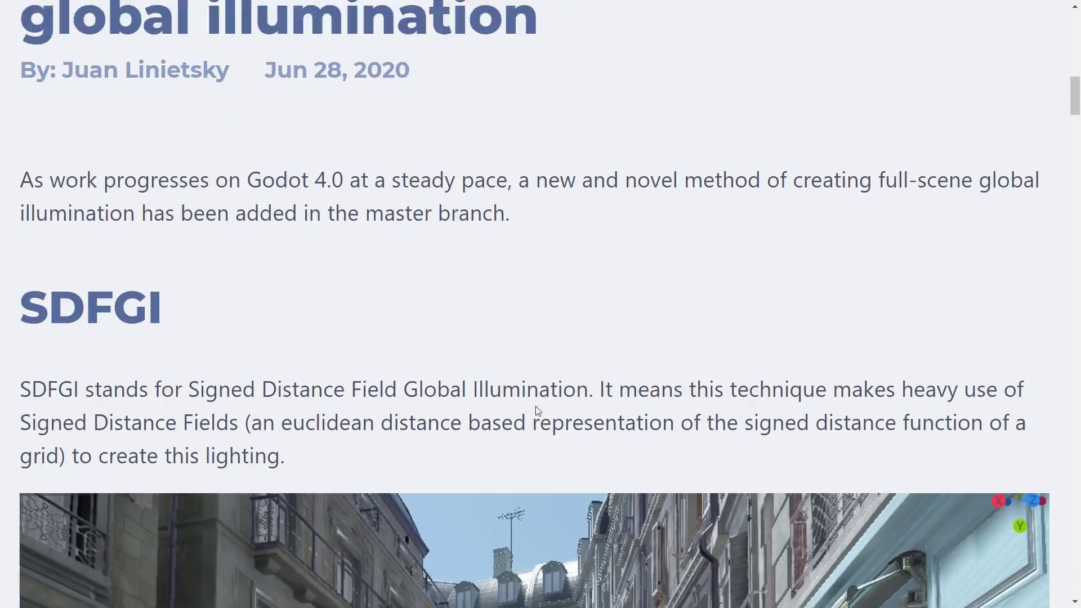
Start reading the SDFGI article, highlighting the term SDFGI and what the acronym stands for.
scroll(535, 406, down, 4)
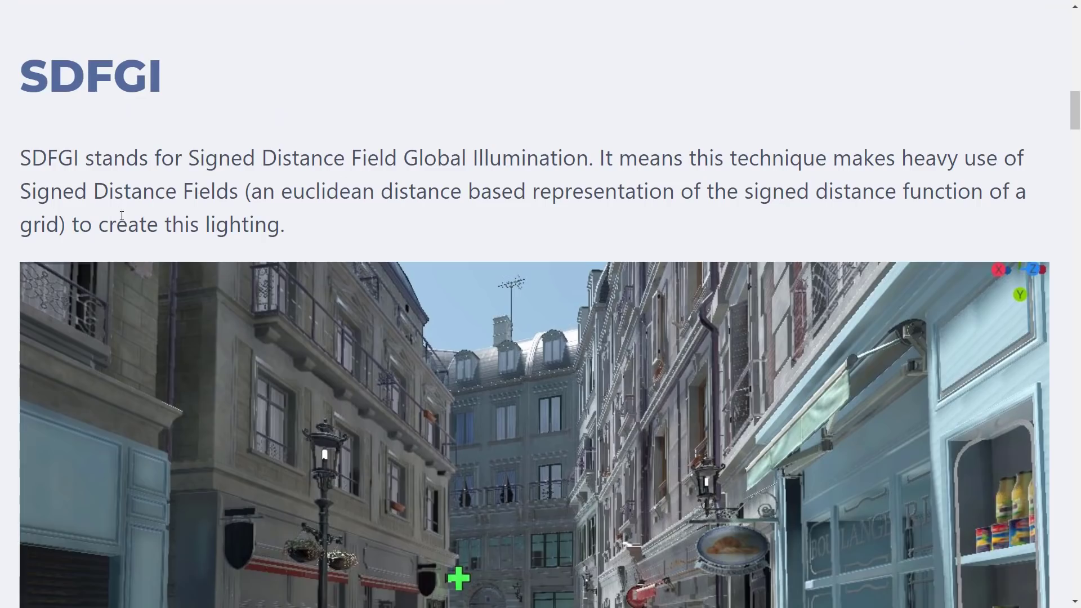
drag(29, 154, 83, 158)
click(165, 165)
drag(188, 164, 563, 160)
click(724, 190)
Read further down, highlighting the sentence comparing SDFGI to a lightmap.
scroll(423, 195, down, 5)
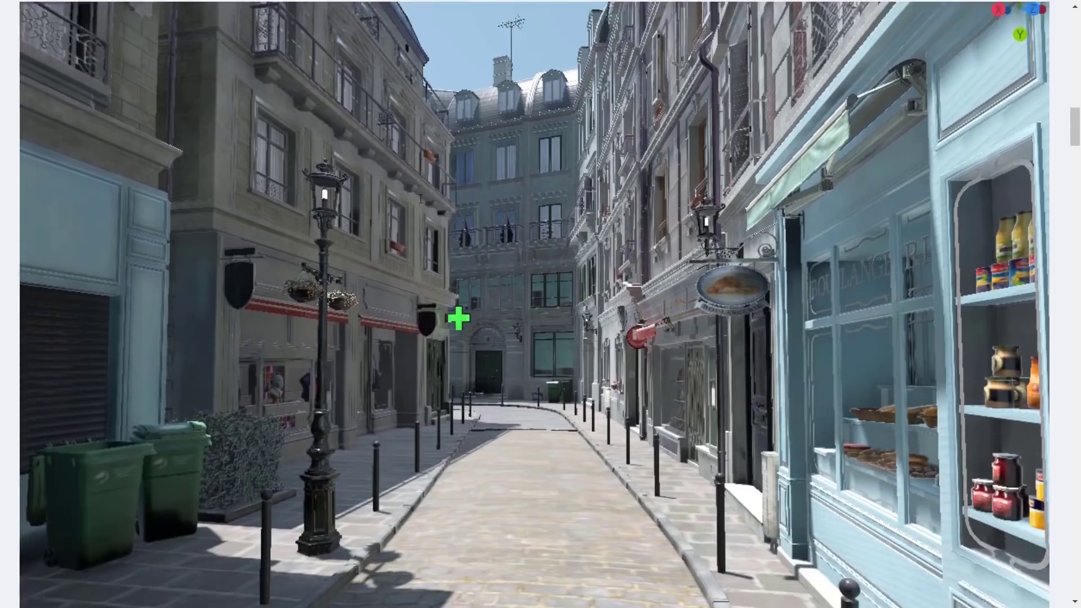
scroll(421, 199, down, 10)
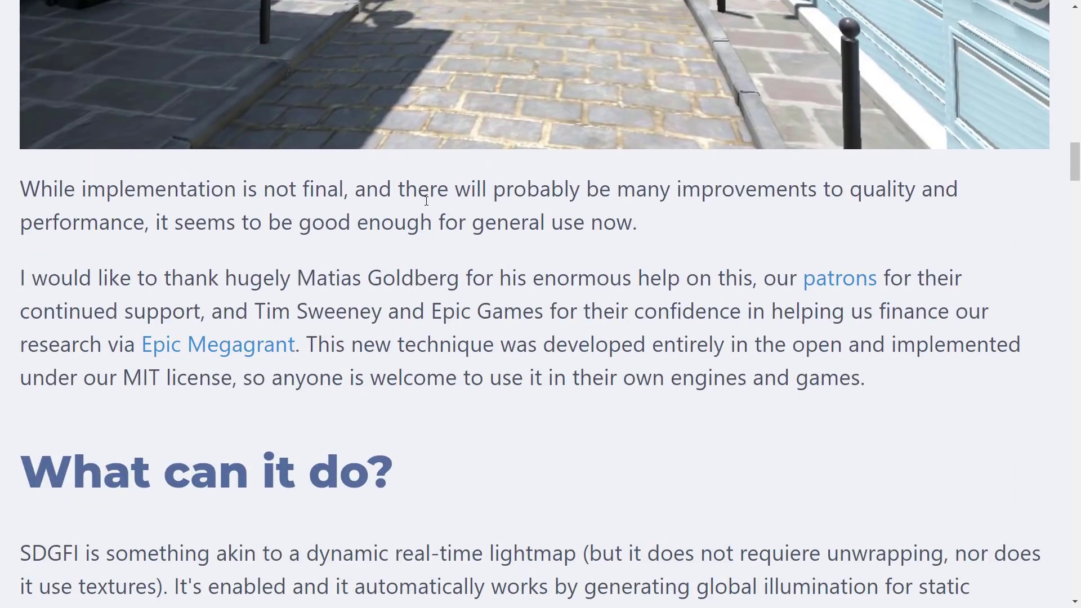
scroll(426, 201, down, 2)
drag(254, 219, 566, 218)
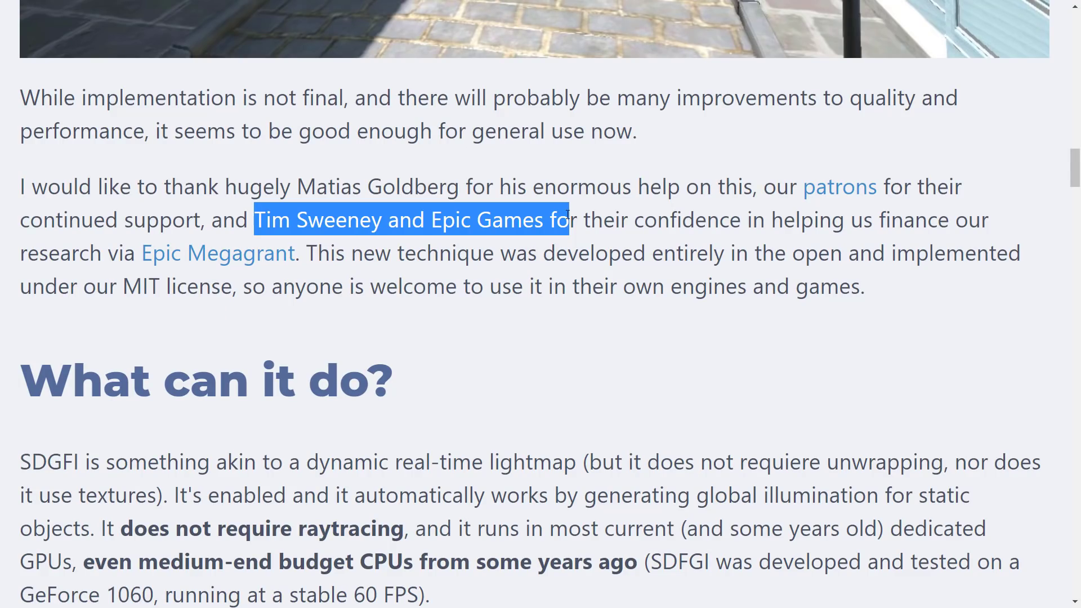
scroll(568, 216, down, 3)
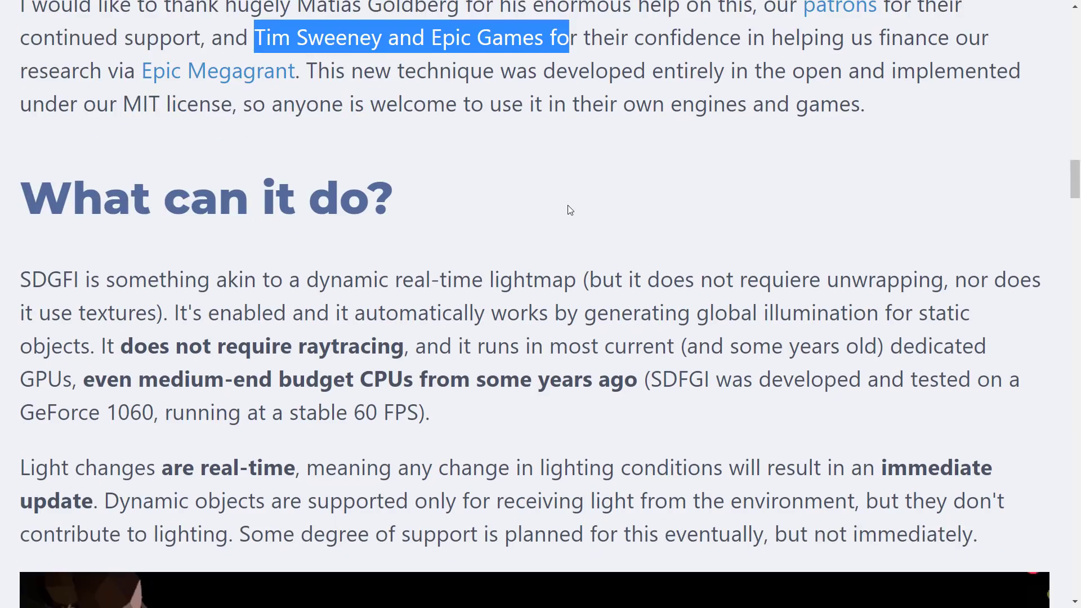
scroll(563, 206, down, 2)
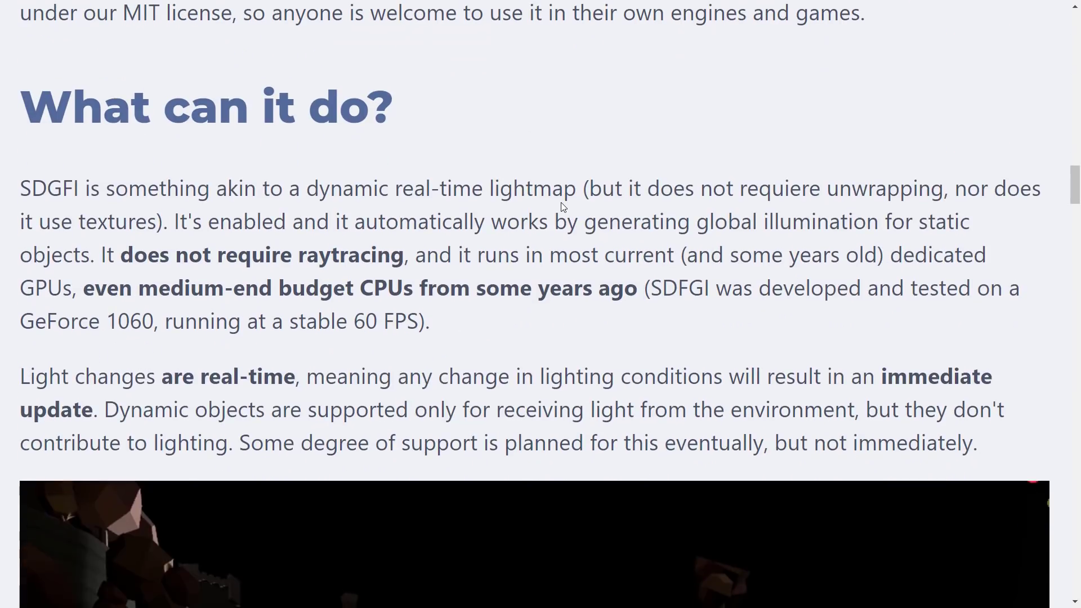
drag(113, 197, 477, 325)
click(477, 324)
Highlight the paragraph on real-time light changes and continue to the specular reflections section.
scroll(477, 325, down, 3)
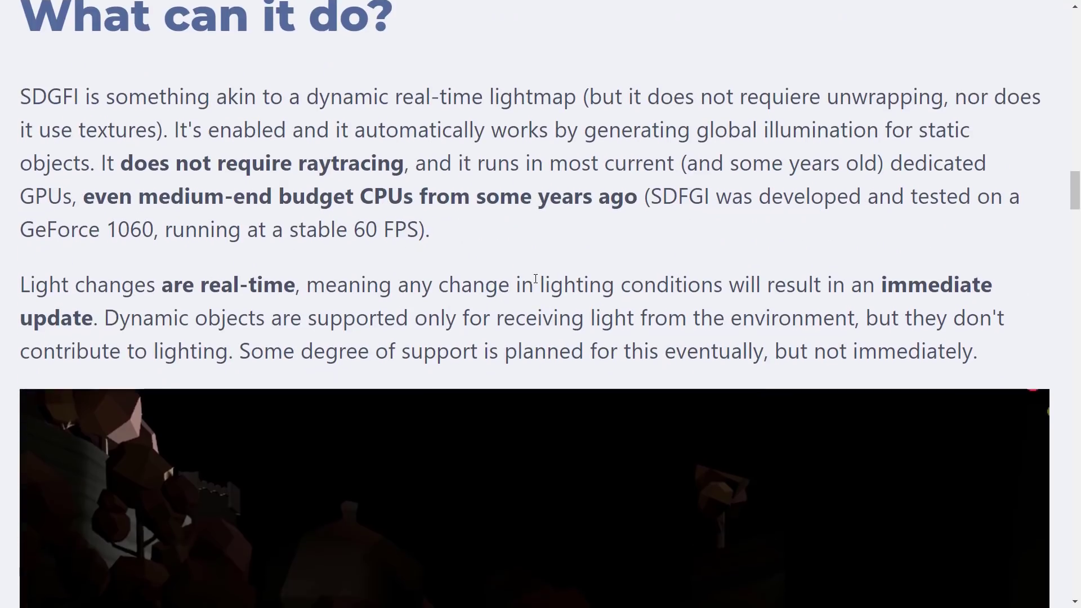
scroll(535, 279, down, 3)
drag(24, 195, 985, 278)
click(985, 279)
scroll(676, 232, down, 1)
scroll(676, 232, down, 10)
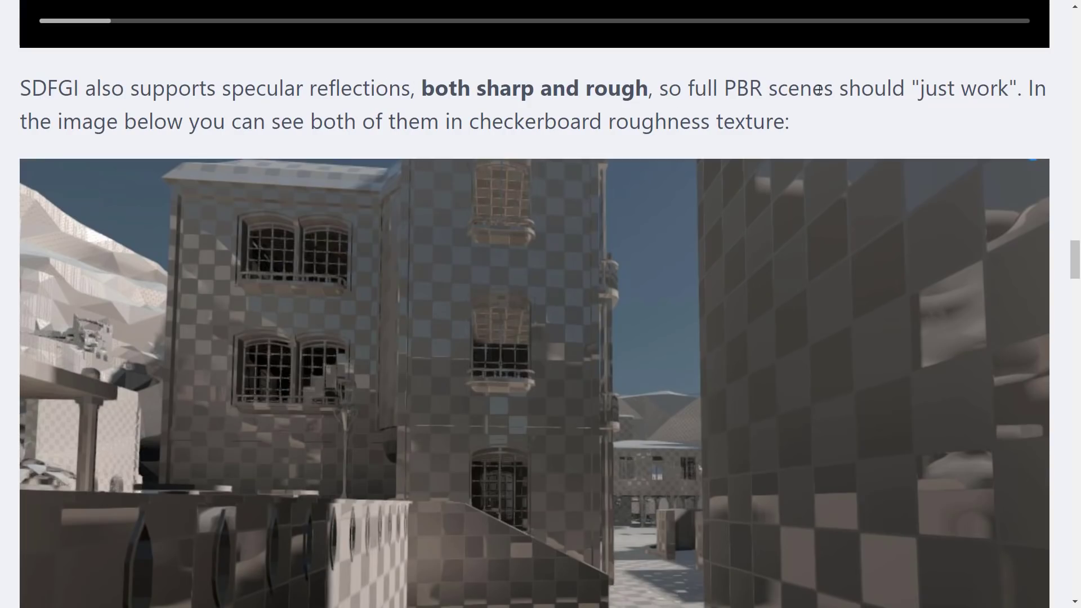
scroll(543, 212, down, 15)
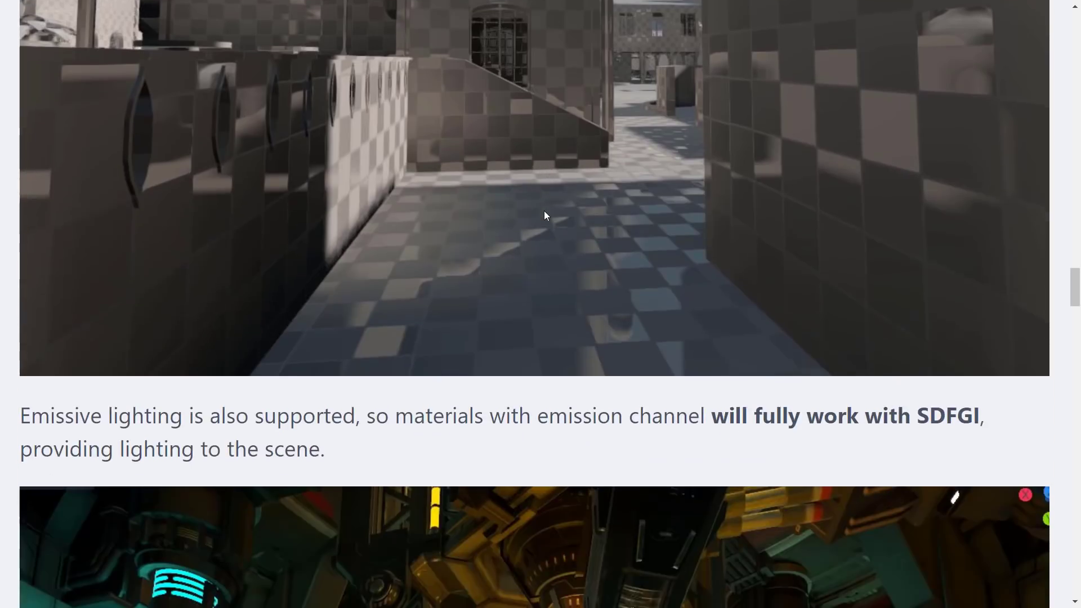
scroll(544, 210, down, 10)
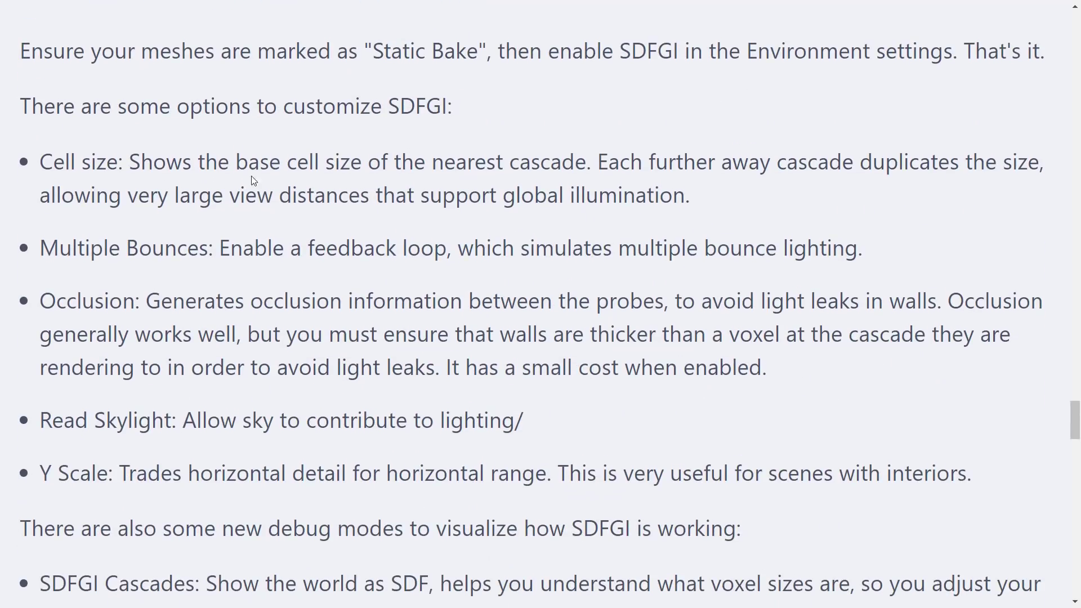
scroll(405, 202, down, 4)
scroll(405, 202, down, 2)
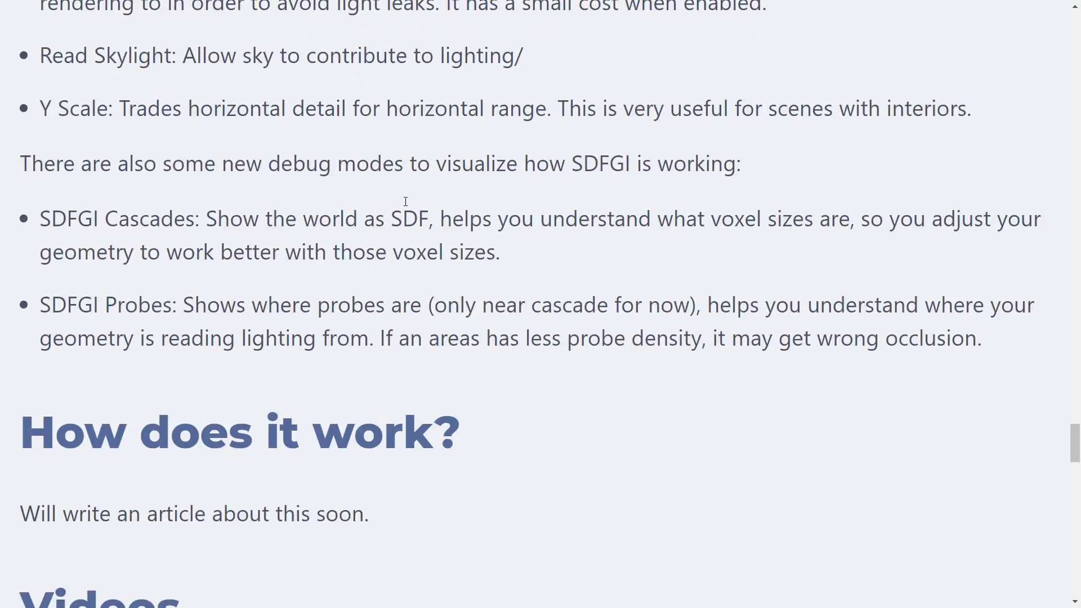
scroll(406, 202, up, 5)
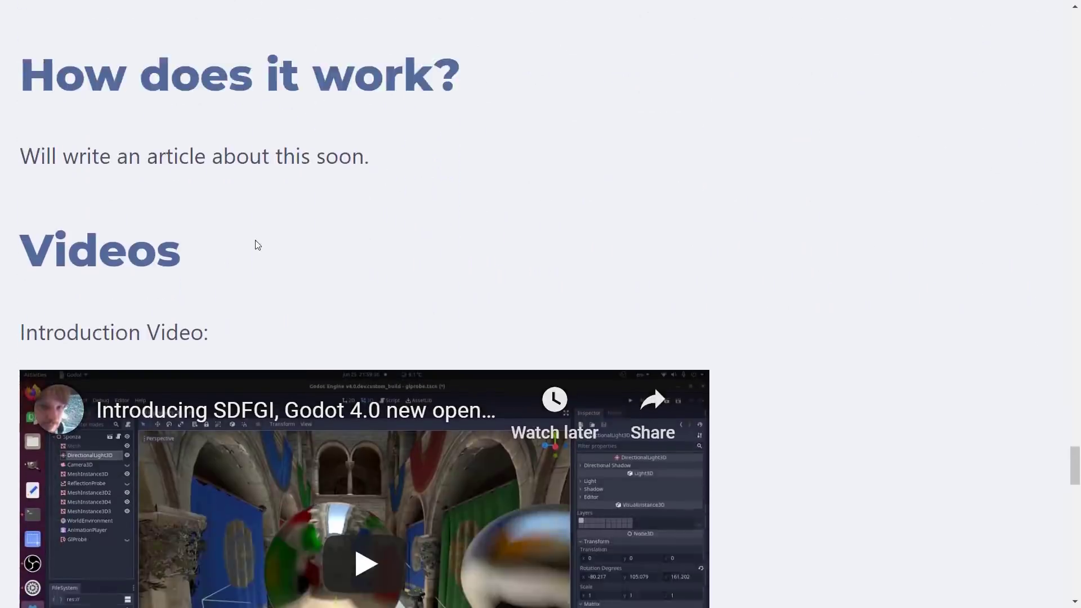
scroll(255, 240, down, 18)
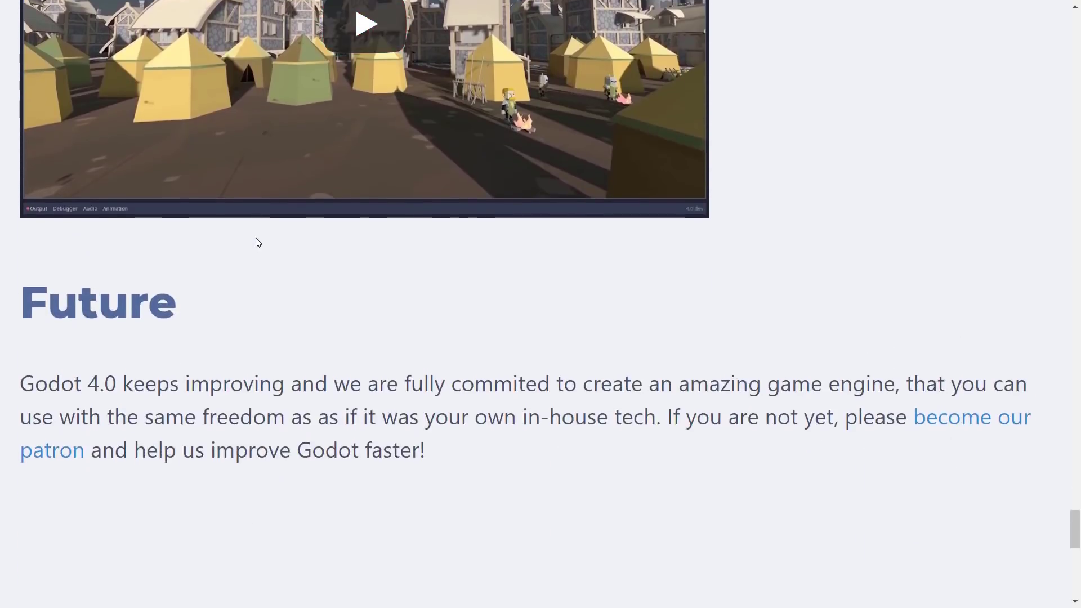
scroll(298, 255, up, 20)
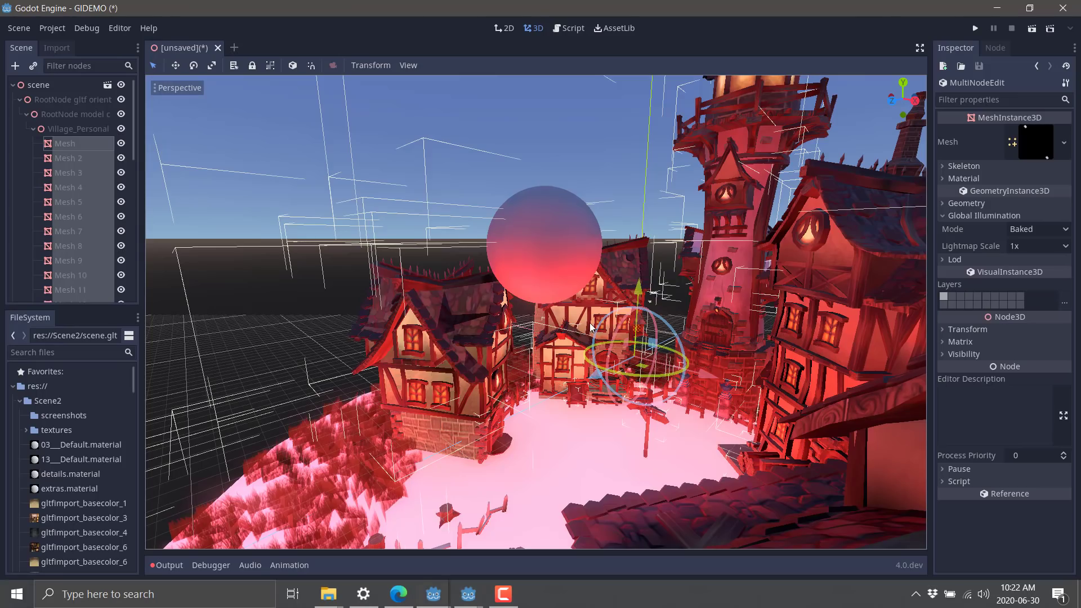
Freelook forward into the red-lit village and look down at the glowing sphere.
right_drag(592, 326, 479, 309)
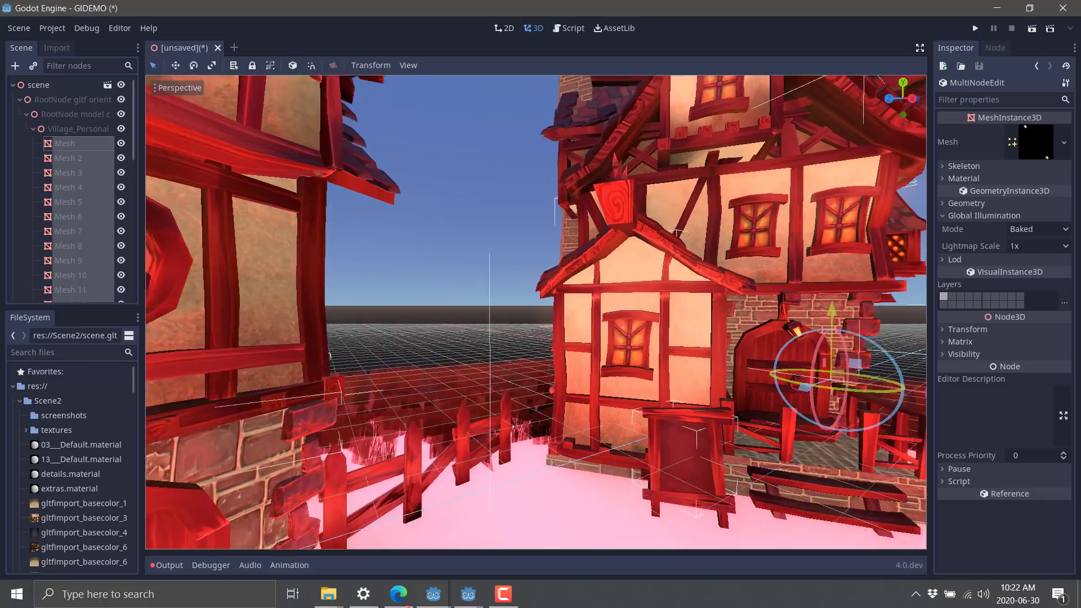